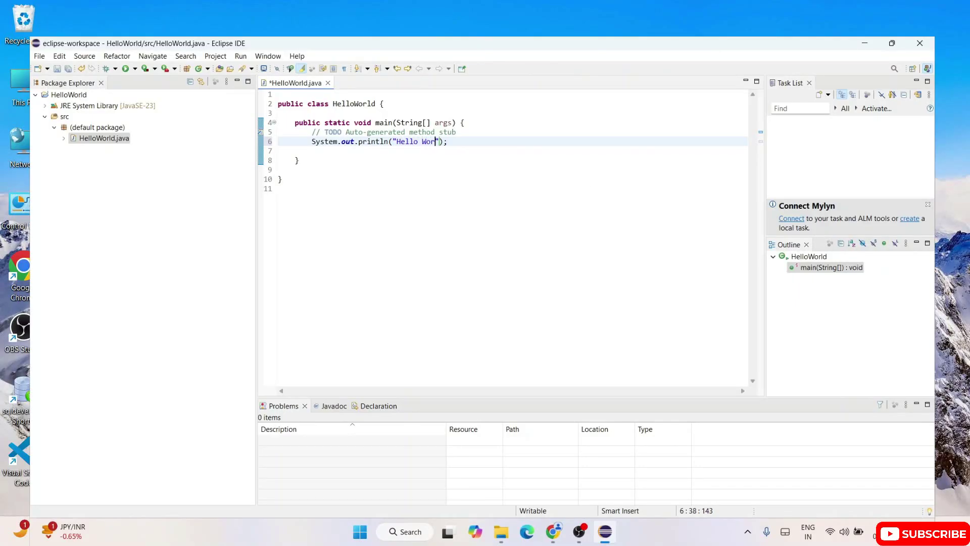
{"action": "type", "text": "ld!!"}
Save HelloWorld.java with its 'Hello World!!' println, run it, and highlight the console output
{"action": "key", "text": "ctrl+a"}
{"action": "left_click", "coordinate": [351, 231]}
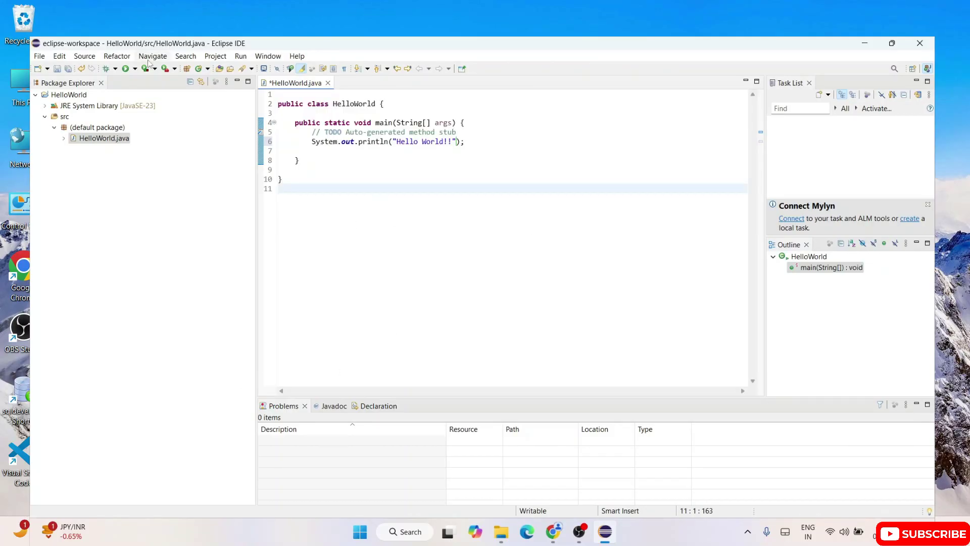
{"action": "left_click", "coordinate": [67, 70]}
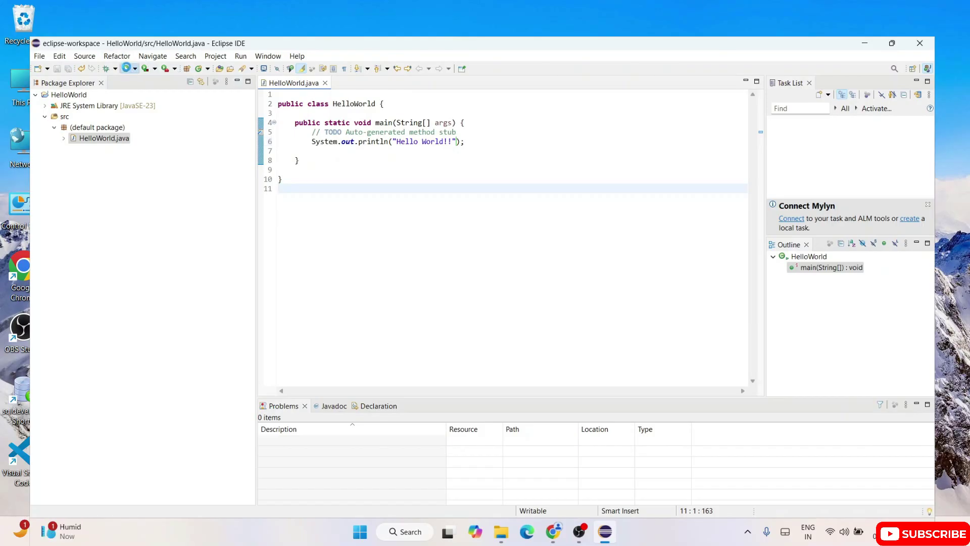
{"action": "left_click", "coordinate": [125, 69]}
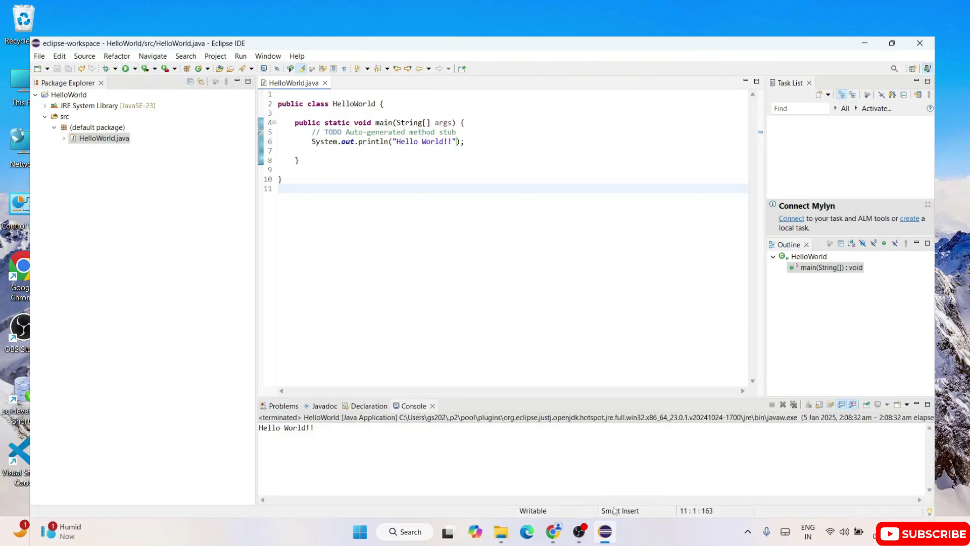
{"action": "left_click_drag", "start_coordinate": [383, 429], "coordinate": [147, 409]}
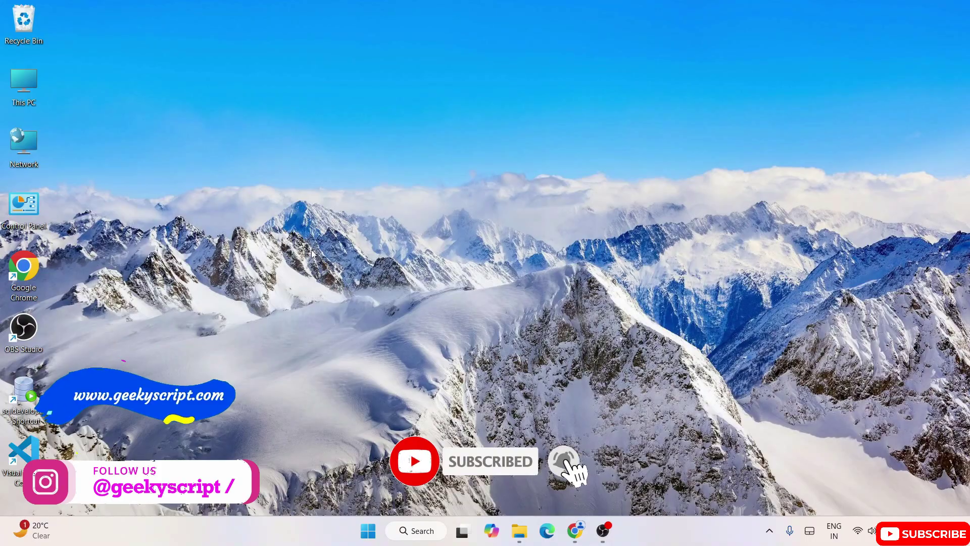
Search Chrome for 'eclipse ide' and open the Eclipse IDE | The Eclipse Foundation result
{"action": "left_click", "coordinate": [574, 529]}
{"action": "left_click", "coordinate": [149, 43]}
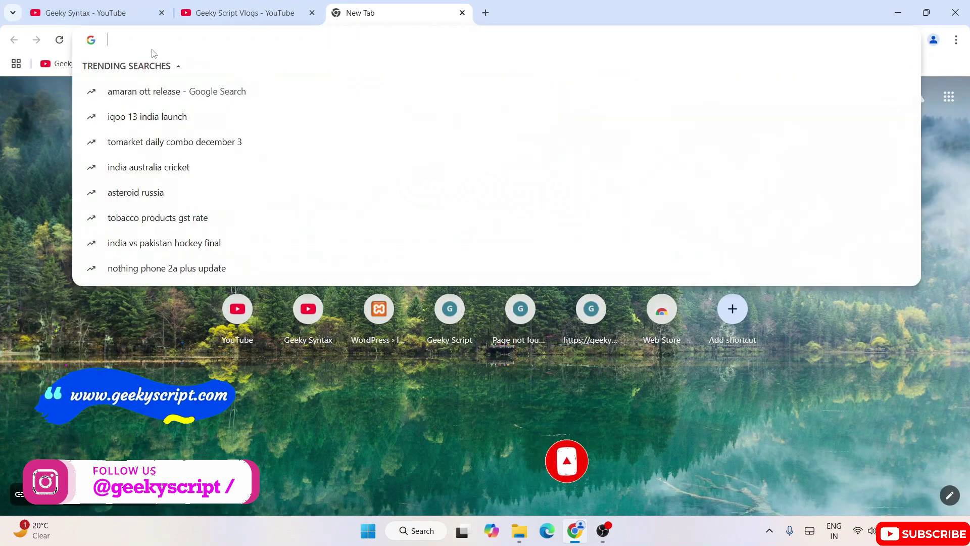
{"action": "type", "text": "eclip"}
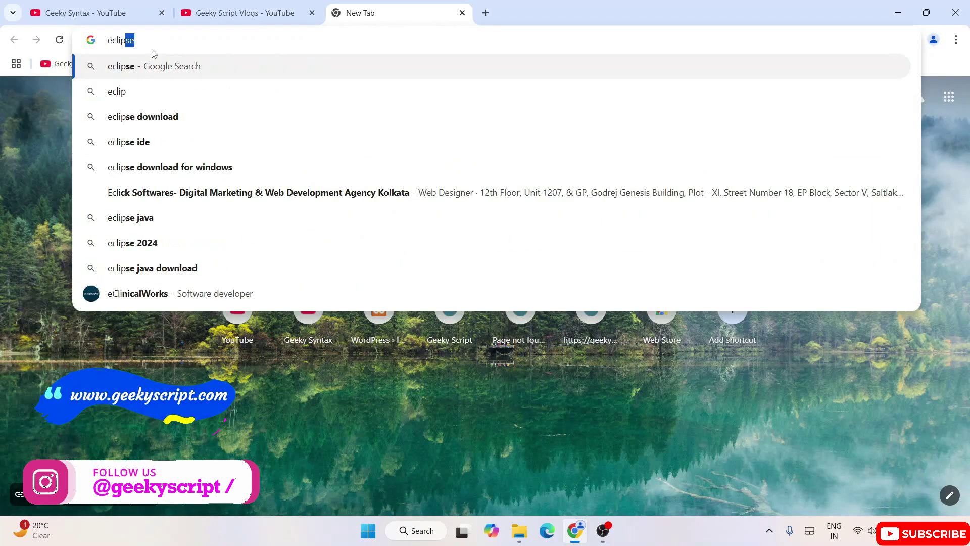
{"action": "type", "text": "se id"}
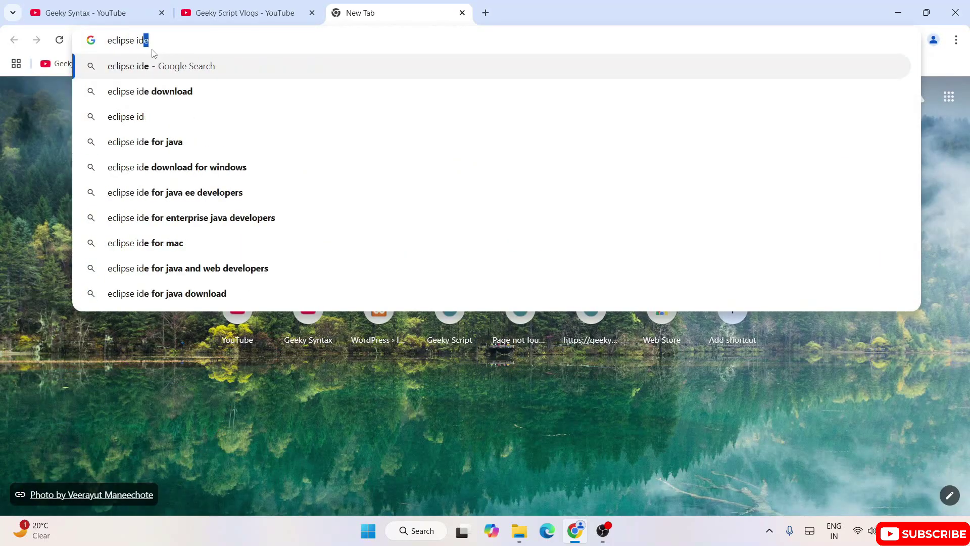
{"action": "type", "text": "e"}
{"action": "key", "text": "Return"}
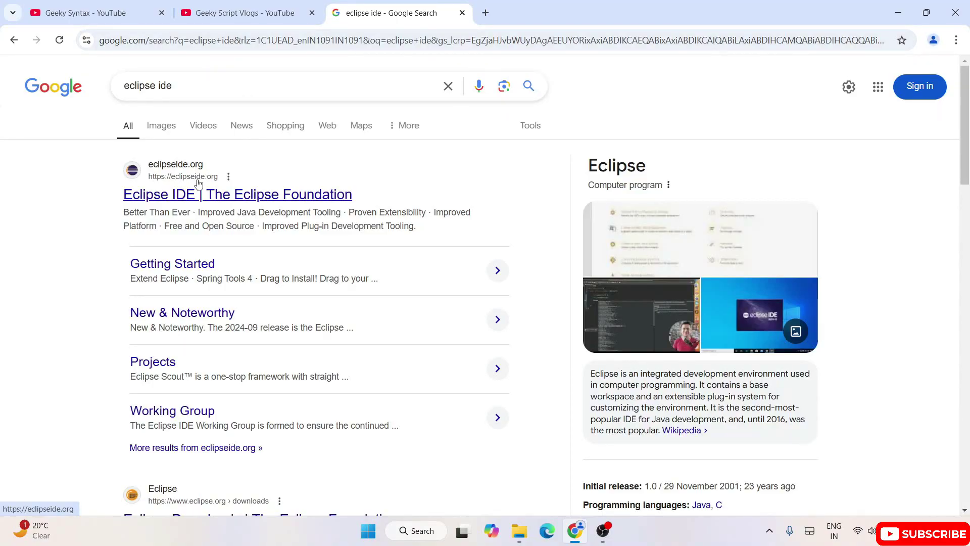
{"action": "left_click", "coordinate": [250, 199]}
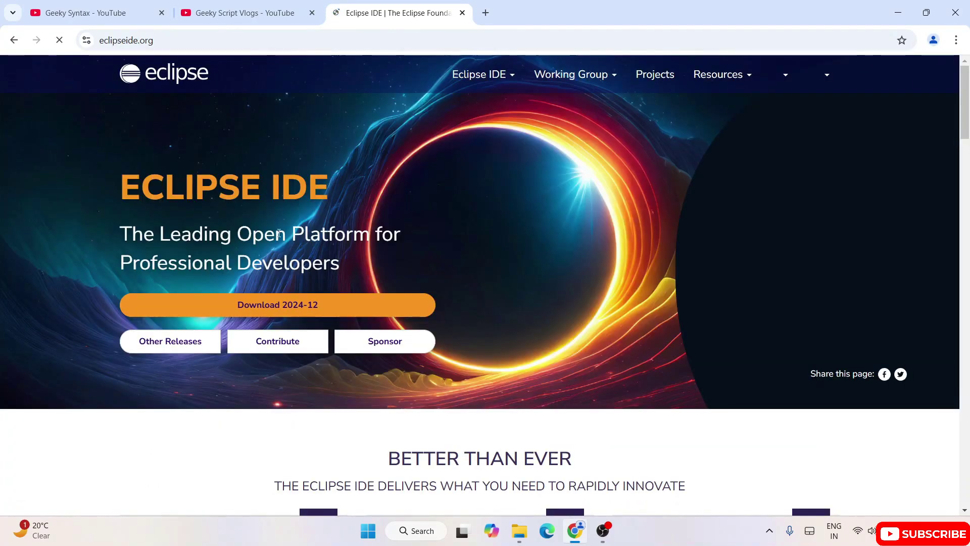
Select the eclipseide.org address and the ECLIPSE IDE heading, then clear both highlights
{"action": "left_click", "coordinate": [178, 37]}
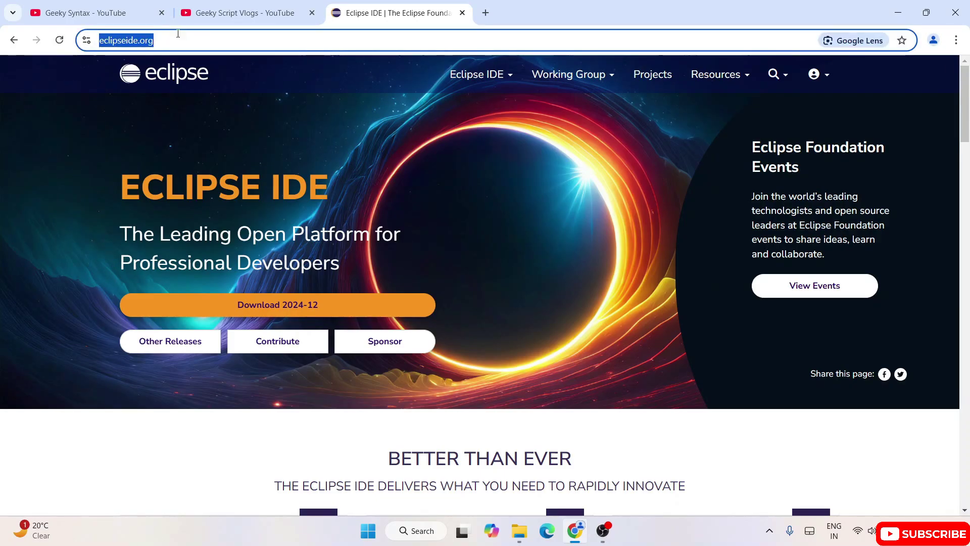
{"action": "left_click", "coordinate": [249, 135]}
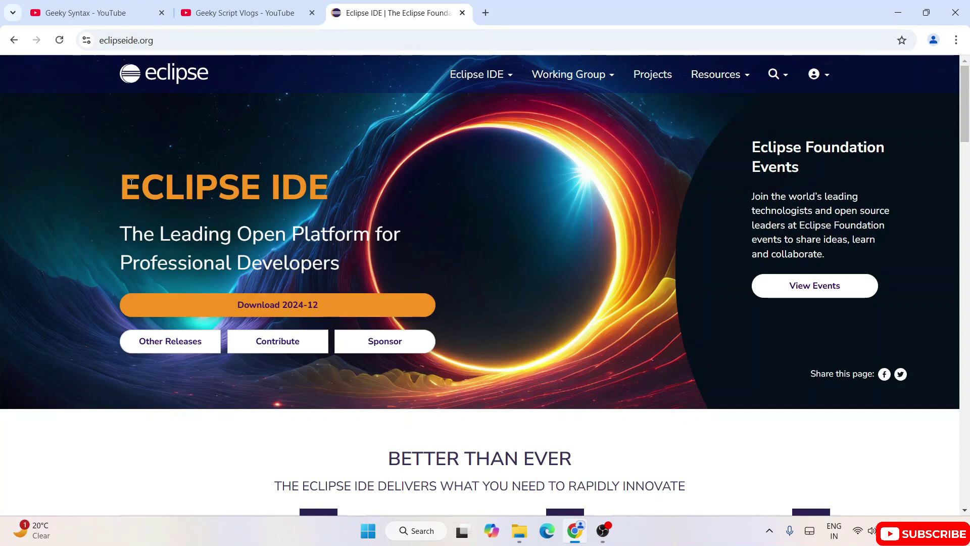
{"action": "triple_click", "coordinate": [227, 186]}
{"action": "left_click", "coordinate": [405, 203]}
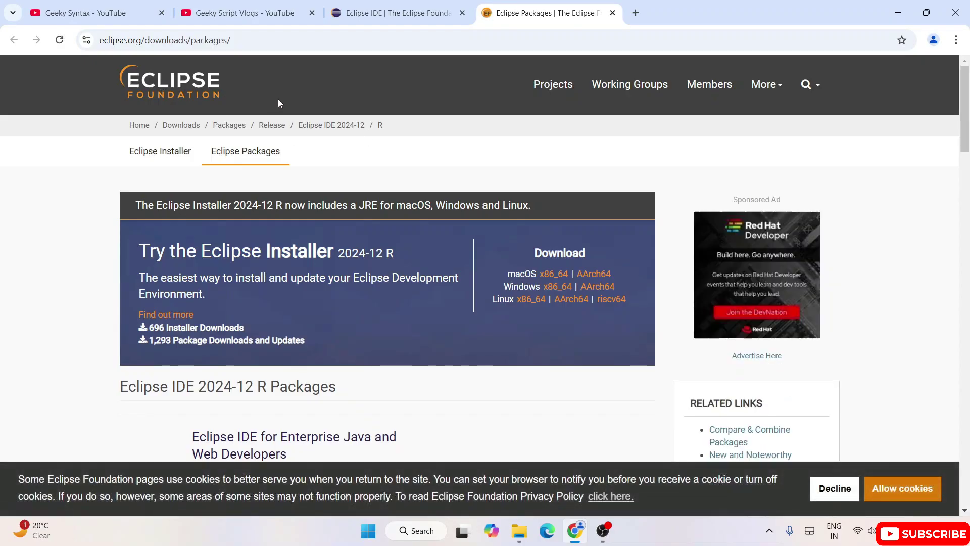
{"action": "scroll", "coordinate": [299, 94], "scroll_direction": "down", "scroll_amount": 2}
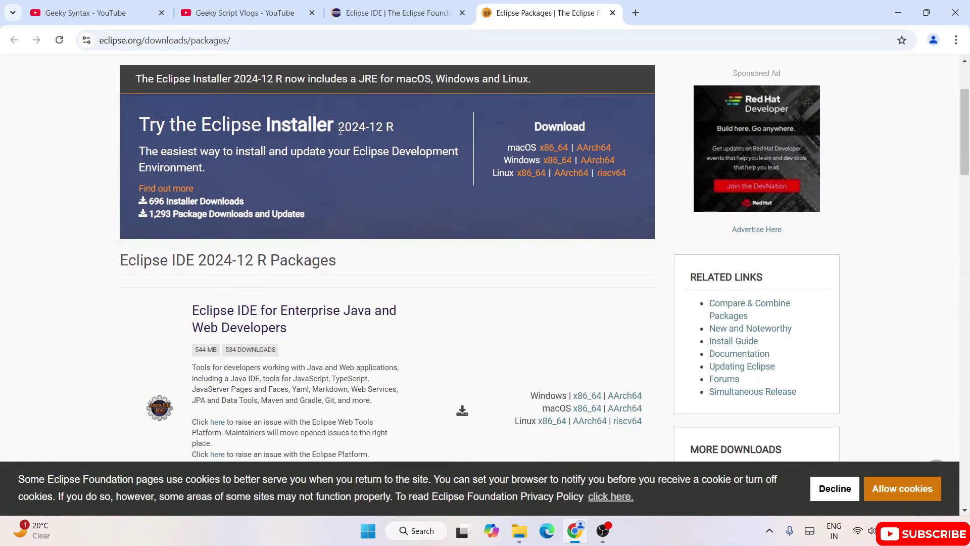
Highlight the 2024-12 installer version atop the Eclipse Packages page, then deselect it
{"action": "left_click_drag", "start_coordinate": [341, 130], "coordinate": [374, 130]}
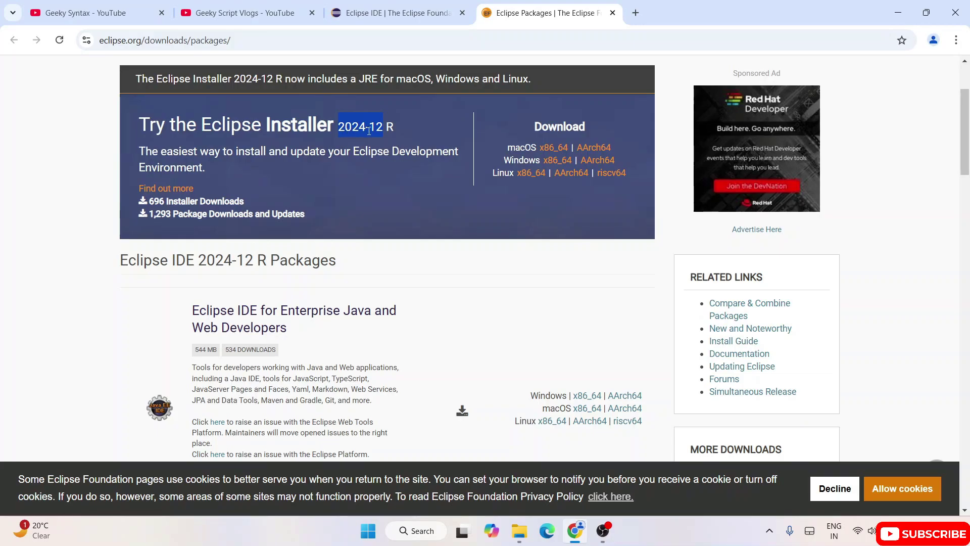
{"action": "left_click", "coordinate": [385, 128]}
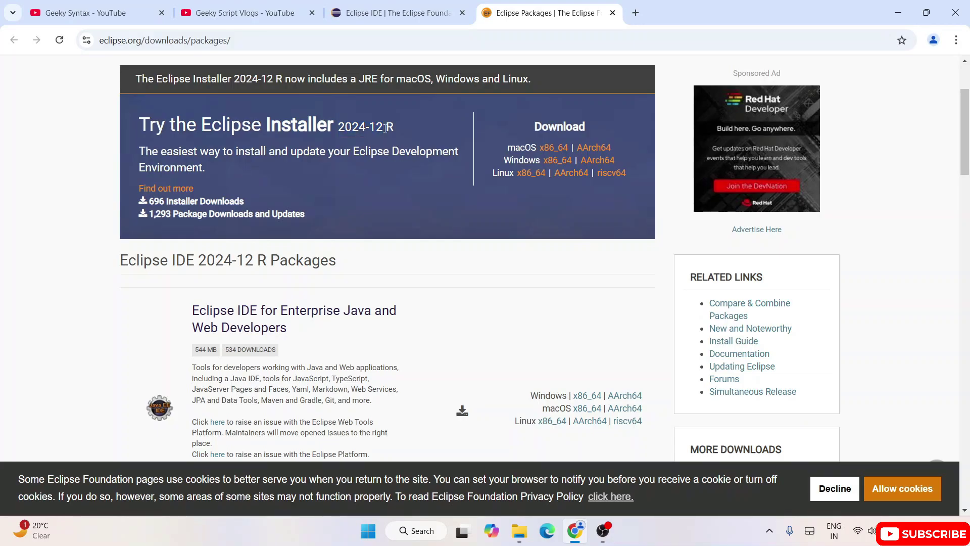
{"action": "scroll", "coordinate": [394, 133], "scroll_direction": "down", "scroll_amount": 2}
{"action": "scroll", "coordinate": [410, 139], "scroll_direction": "down", "scroll_amount": 1}
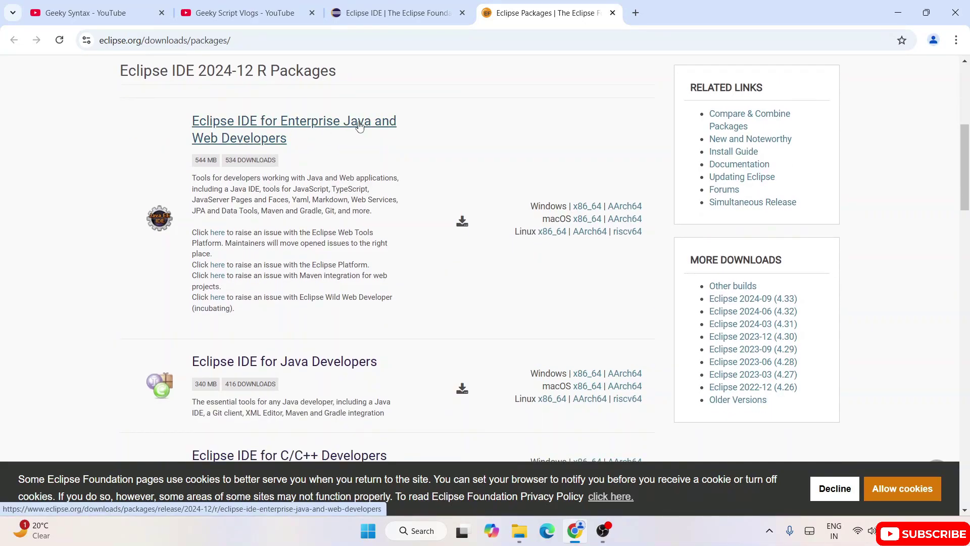
{"action": "scroll", "coordinate": [401, 130], "scroll_direction": "down", "scroll_amount": 1}
{"action": "scroll", "coordinate": [407, 141], "scroll_direction": "down", "scroll_amount": 2}
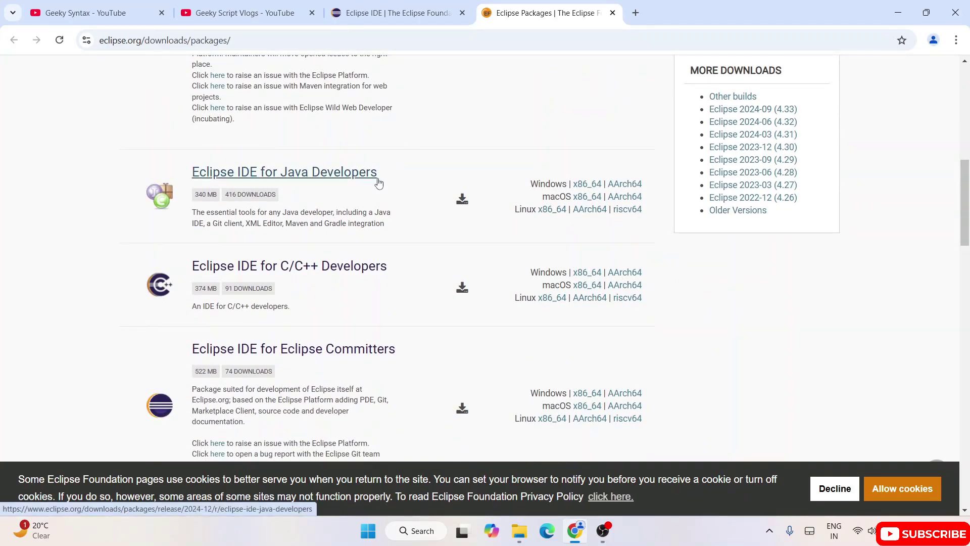
{"action": "scroll", "coordinate": [381, 186], "scroll_direction": "down", "scroll_amount": 1}
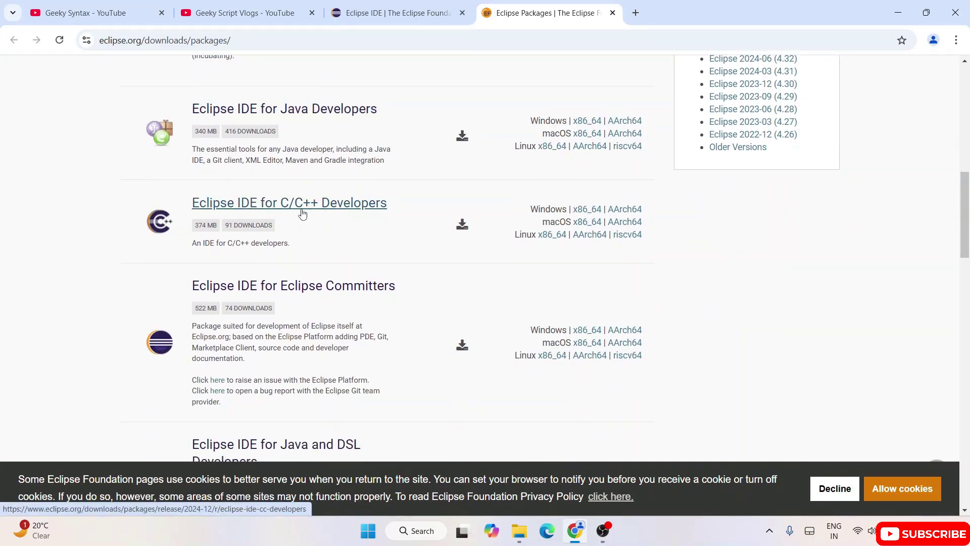
{"action": "scroll", "coordinate": [346, 210], "scroll_direction": "down", "scroll_amount": 1}
{"action": "scroll", "coordinate": [398, 203], "scroll_direction": "down", "scroll_amount": 1}
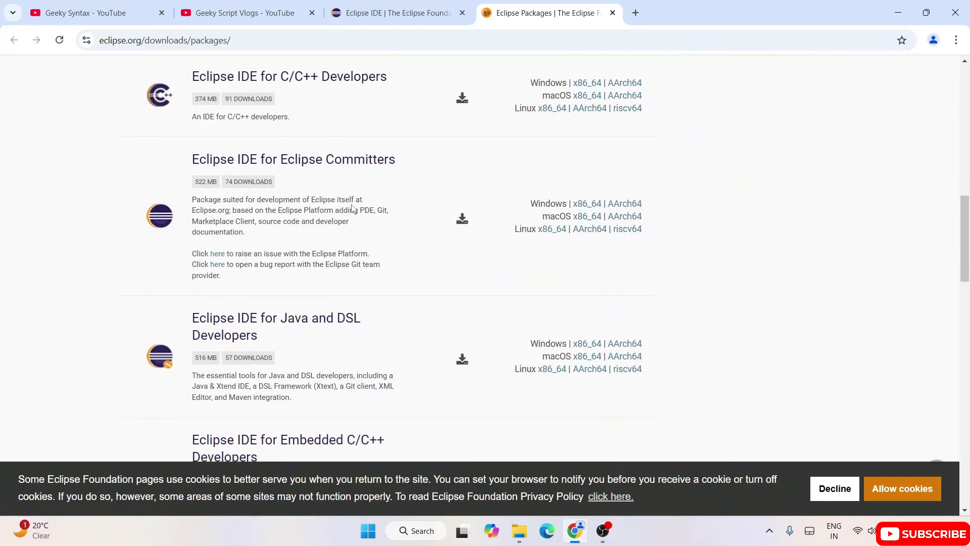
{"action": "scroll", "coordinate": [358, 210], "scroll_direction": "down", "scroll_amount": 1}
{"action": "scroll", "coordinate": [369, 206], "scroll_direction": "down", "scroll_amount": 1}
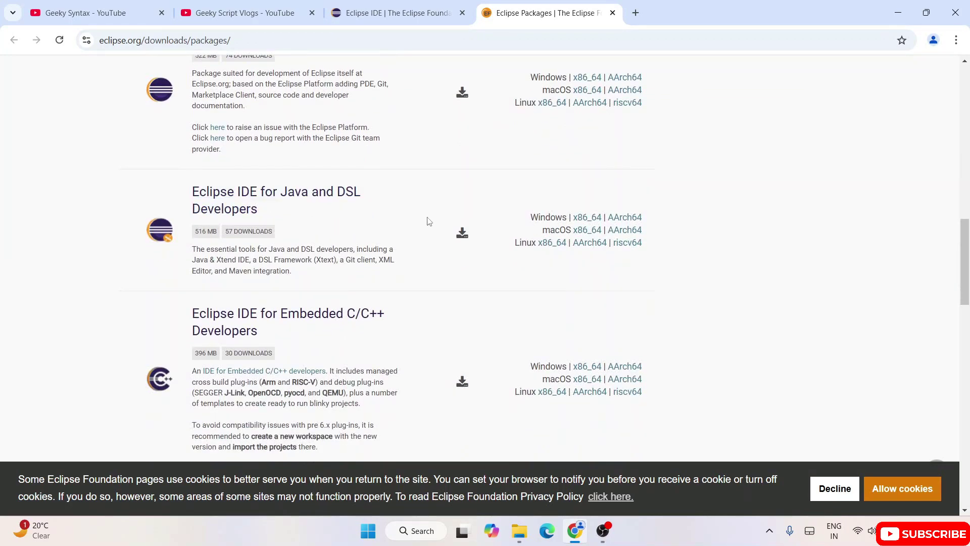
{"action": "scroll", "coordinate": [425, 224], "scroll_direction": "down", "scroll_amount": 2}
{"action": "scroll", "coordinate": [422, 229], "scroll_direction": "down", "scroll_amount": 1}
{"action": "scroll", "coordinate": [422, 230], "scroll_direction": "down", "scroll_amount": 2}
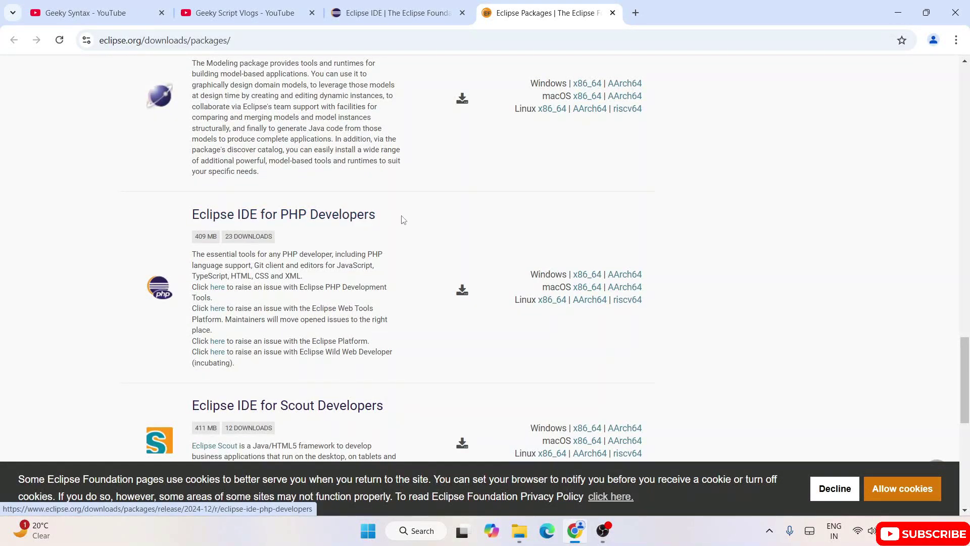
{"action": "scroll", "coordinate": [400, 217], "scroll_direction": "down", "scroll_amount": 2}
{"action": "scroll", "coordinate": [400, 217], "scroll_direction": "down", "scroll_amount": 2}
{"action": "scroll", "coordinate": [402, 219], "scroll_direction": "up", "scroll_amount": 3}
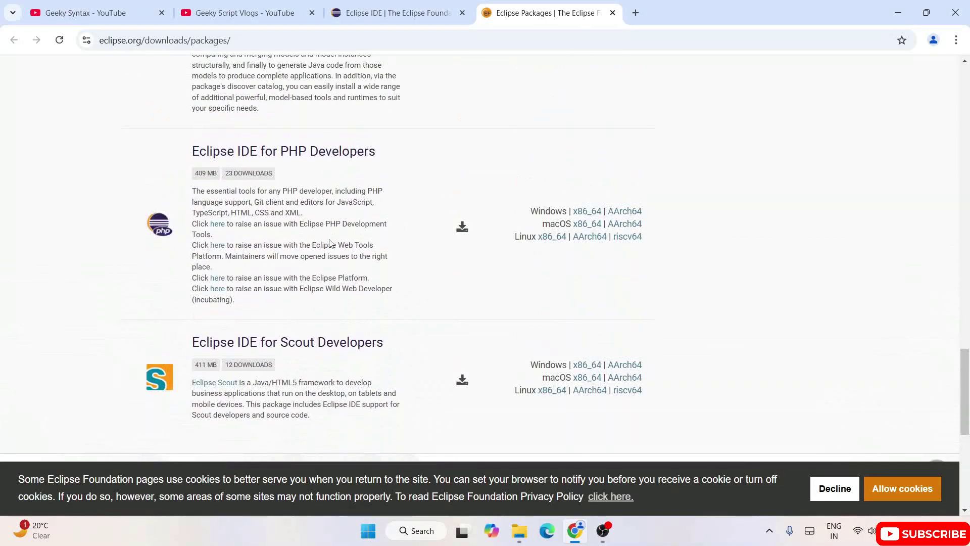
{"action": "scroll", "coordinate": [469, 318], "scroll_direction": "up", "scroll_amount": 2}
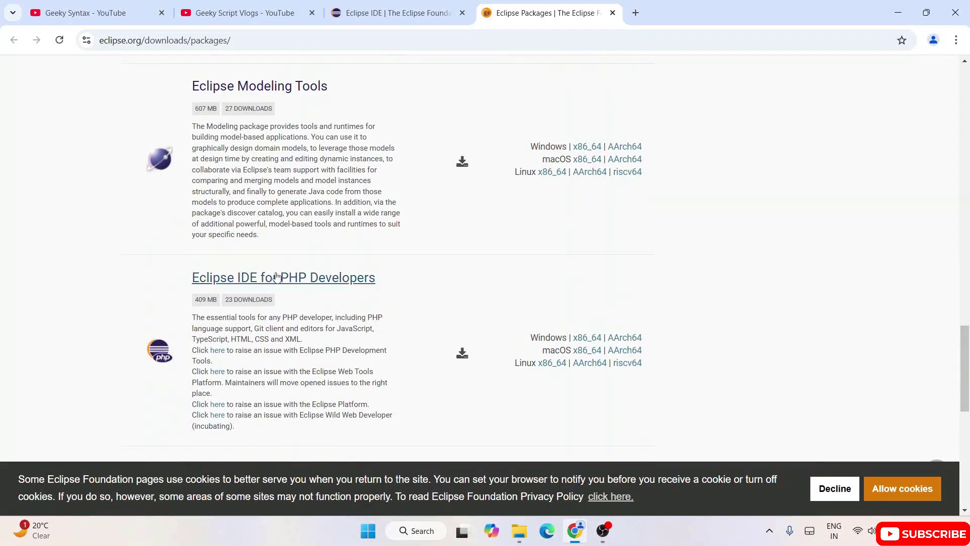
{"action": "scroll", "coordinate": [405, 288], "scroll_direction": "up", "scroll_amount": 2}
{"action": "scroll", "coordinate": [339, 319], "scroll_direction": "up", "scroll_amount": 2}
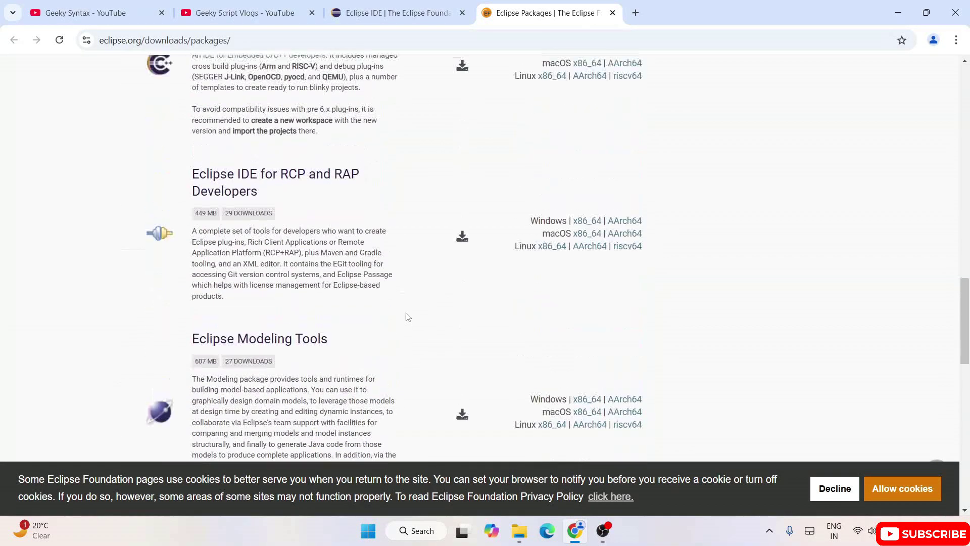
{"action": "scroll", "coordinate": [405, 316], "scroll_direction": "up", "scroll_amount": 2}
{"action": "scroll", "coordinate": [398, 315], "scroll_direction": "up", "scroll_amount": 1}
{"action": "scroll", "coordinate": [401, 315], "scroll_direction": "up", "scroll_amount": 2}
{"action": "scroll", "coordinate": [401, 314], "scroll_direction": "up", "scroll_amount": 2}
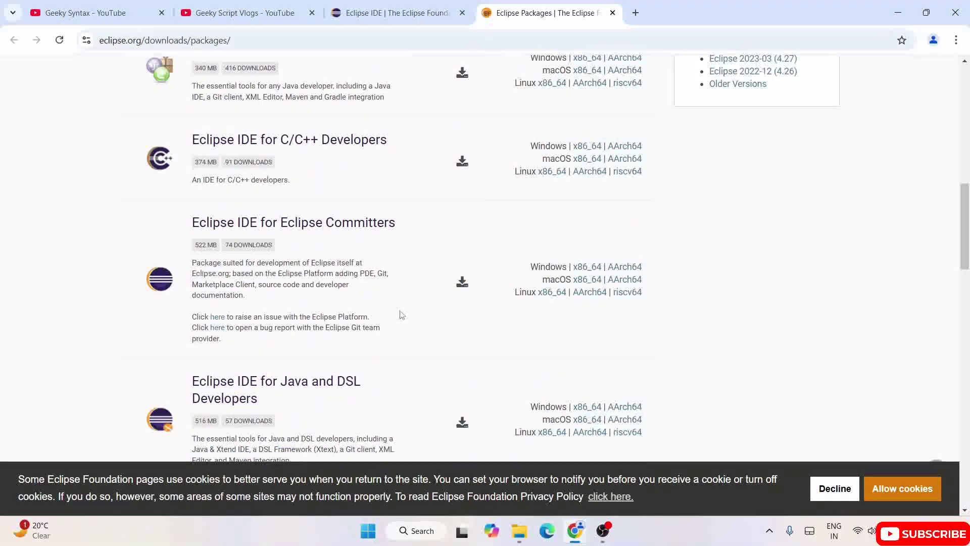
{"action": "scroll", "coordinate": [401, 313], "scroll_direction": "up", "scroll_amount": 2}
{"action": "scroll", "coordinate": [401, 315], "scroll_direction": "up", "scroll_amount": 1}
{"action": "scroll", "coordinate": [401, 314], "scroll_direction": "up", "scroll_amount": 1}
{"action": "scroll", "coordinate": [401, 314], "scroll_direction": "up", "scroll_amount": 2}
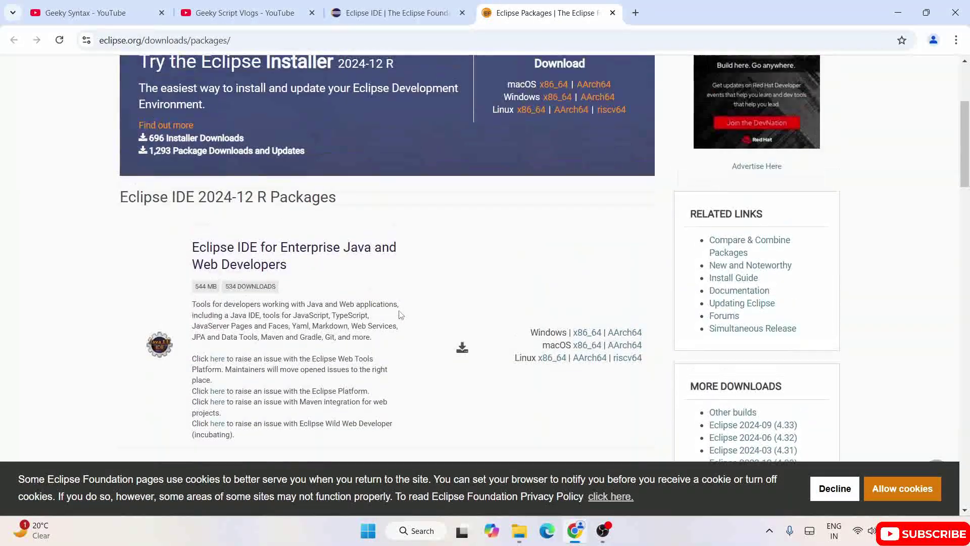
{"action": "scroll", "coordinate": [424, 303], "scroll_direction": "up", "scroll_amount": 1}
{"action": "scroll", "coordinate": [488, 310], "scroll_direction": "up", "scroll_amount": 1}
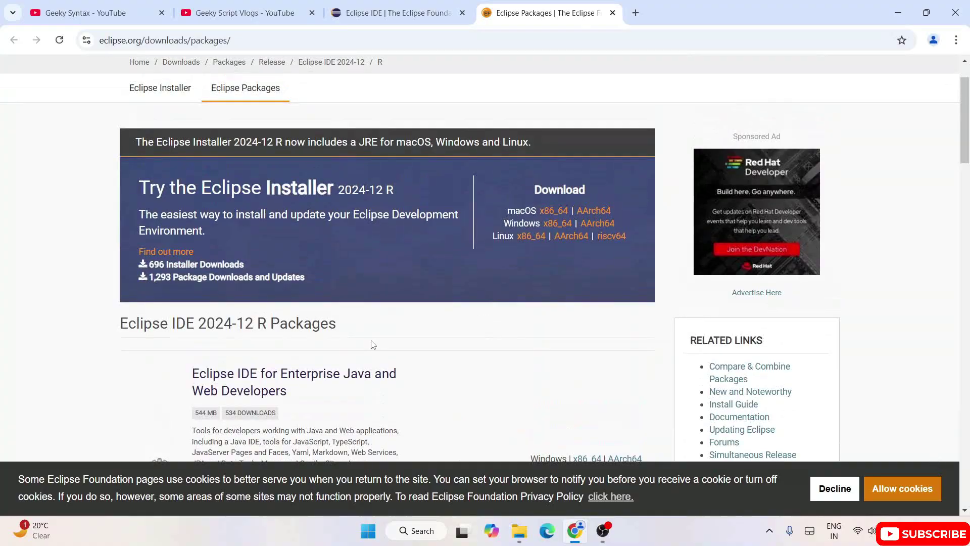
{"action": "scroll", "coordinate": [372, 345], "scroll_direction": "up", "scroll_amount": 1}
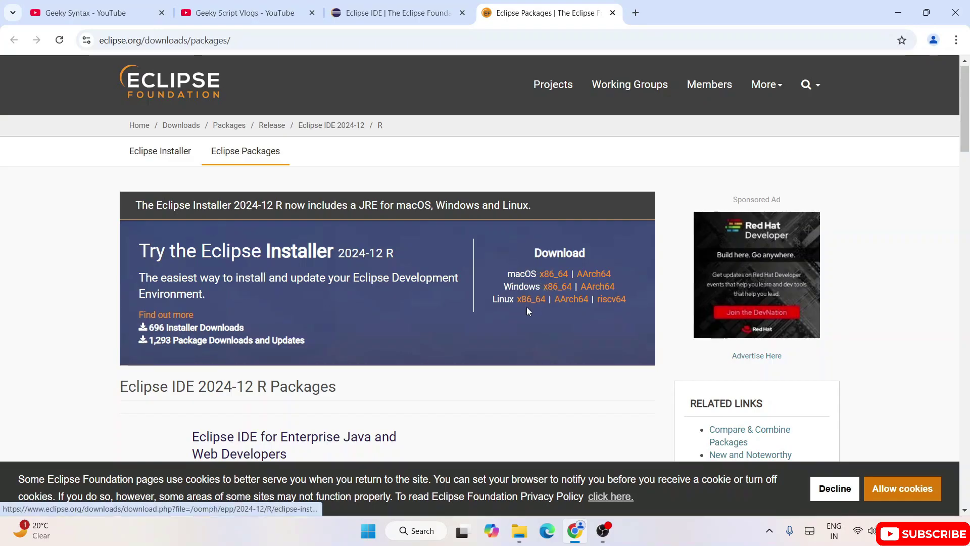
Start the Windows x86_64 Eclipse Installer download from the mirror page
{"action": "left_click_drag", "start_coordinate": [506, 286], "coordinate": [555, 286]}
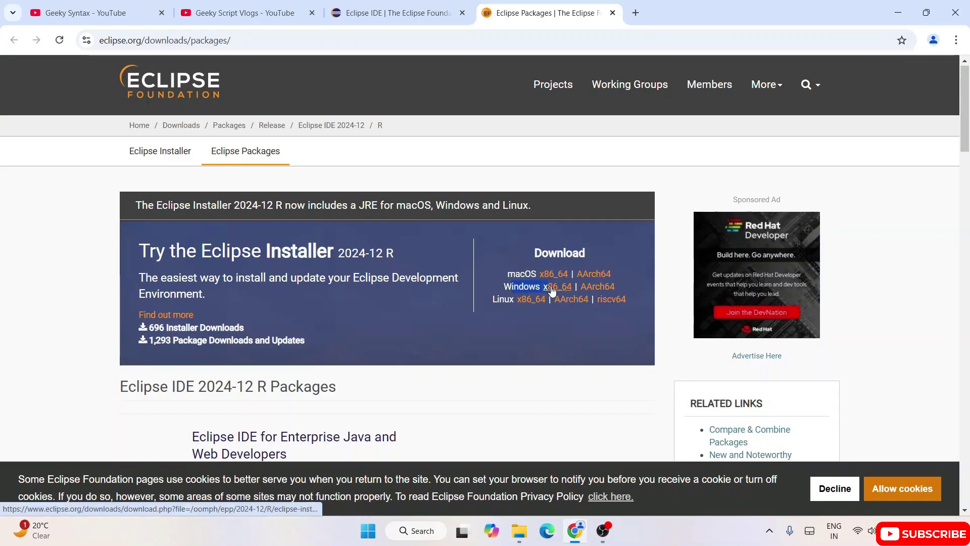
{"action": "left_click", "coordinate": [554, 286]}
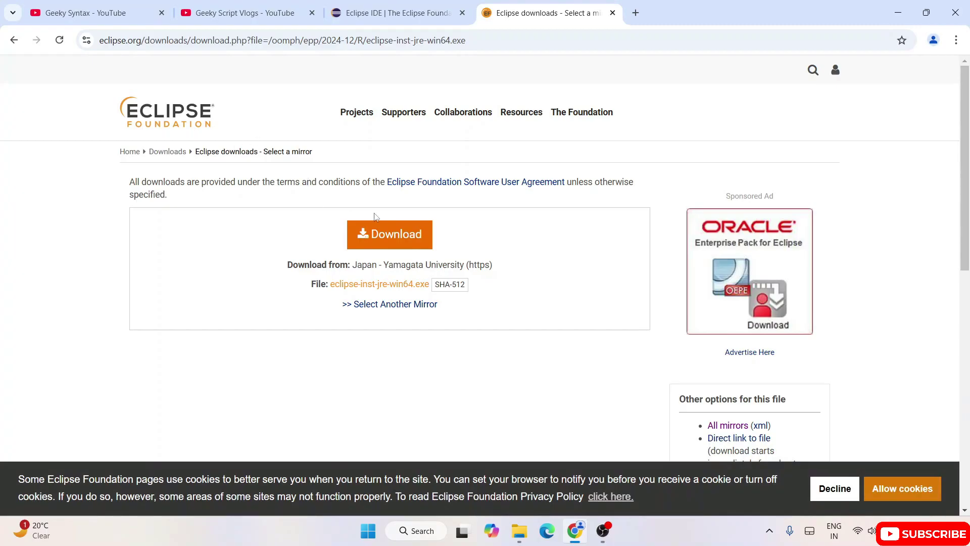
{"action": "left_click", "coordinate": [396, 239]}
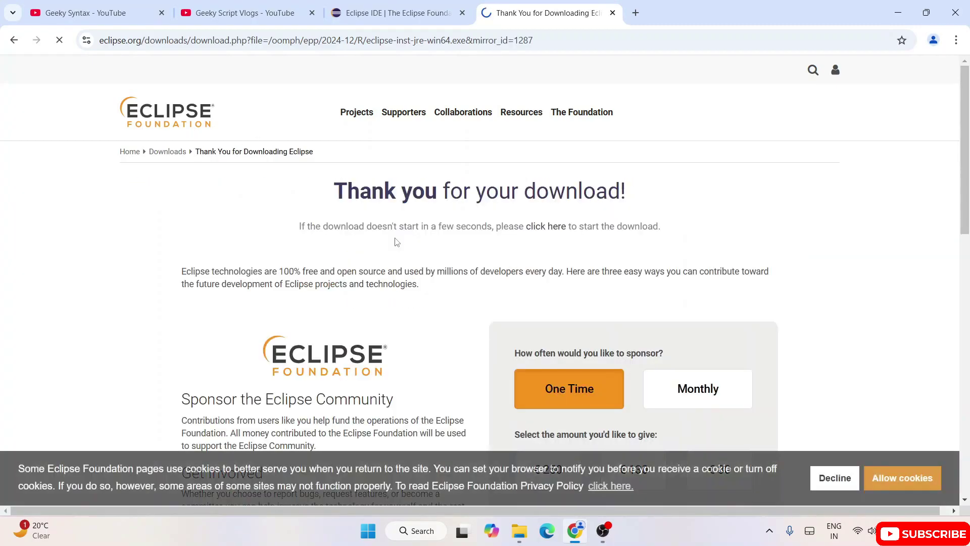
{"action": "left_click_drag", "start_coordinate": [334, 191], "coordinate": [620, 192]}
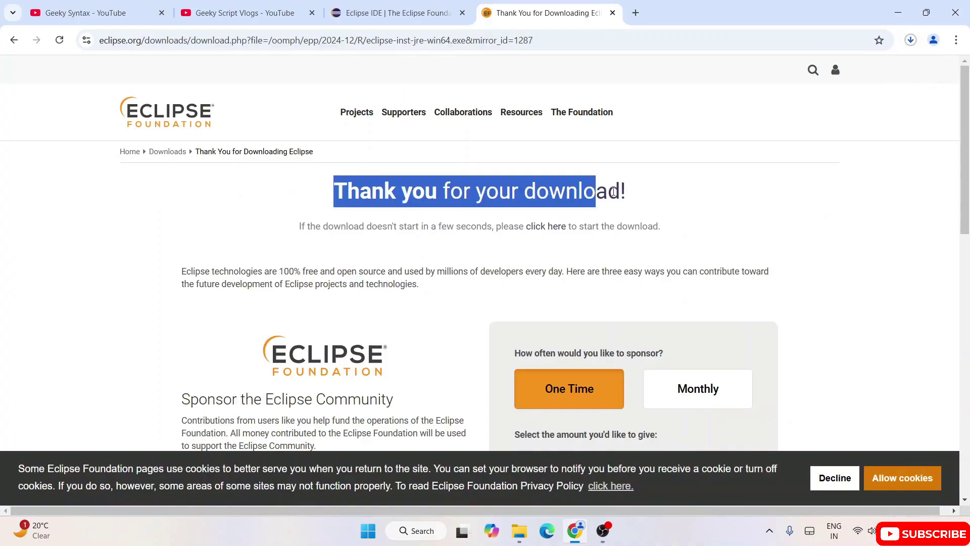
Cancel the installer download in Chrome's downloads panel and minimize Chrome
{"action": "left_click", "coordinate": [910, 39]}
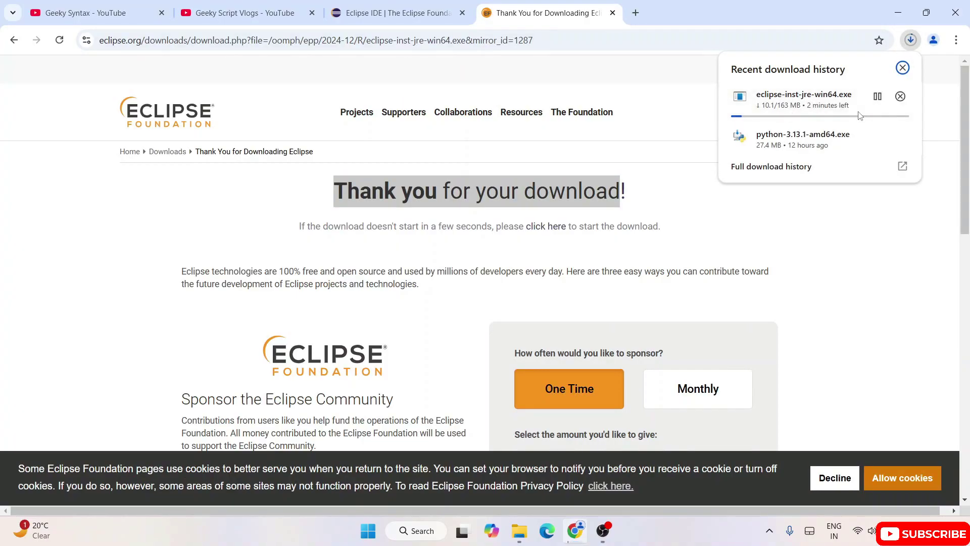
{"action": "left_click", "coordinate": [900, 97]}
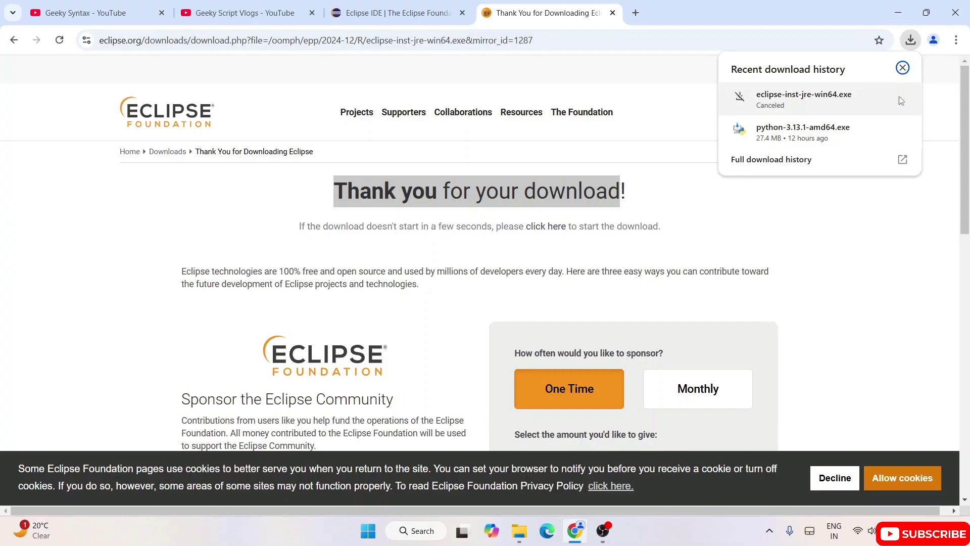
{"action": "left_click", "coordinate": [887, 234]}
{"action": "left_click", "coordinate": [898, 13]}
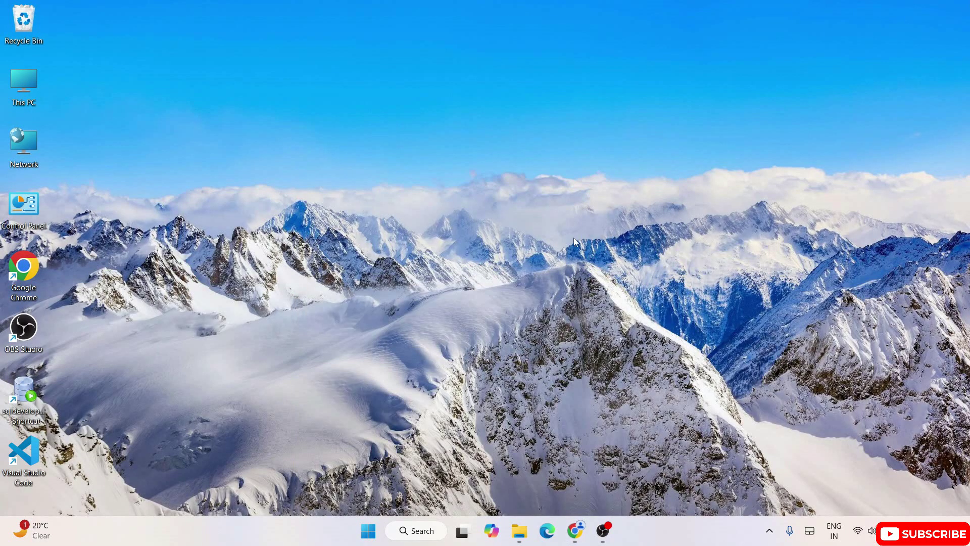
Launch eclipse-inst-jre-win64.exe from the Downloads > files folder and minimize File Explorer
{"action": "left_click", "coordinate": [518, 531]}
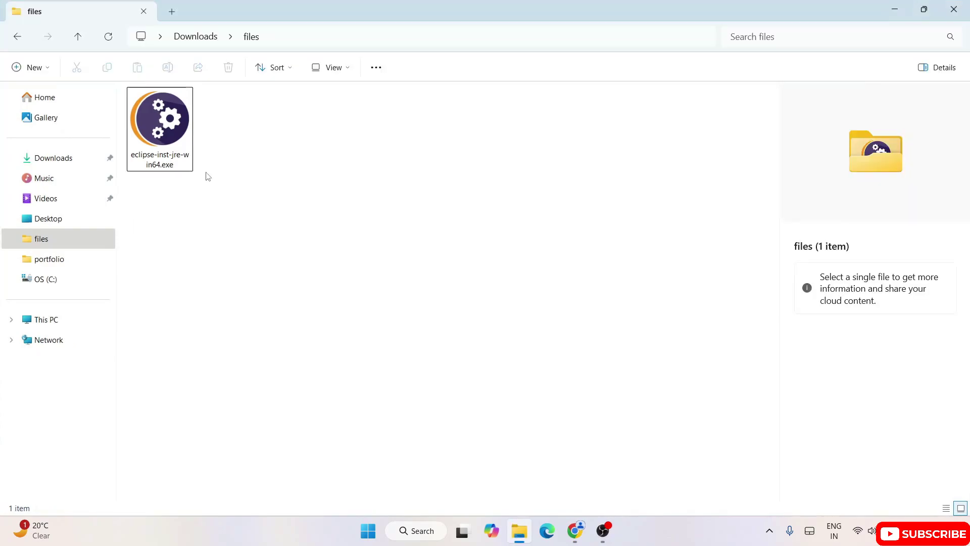
{"action": "left_click", "coordinate": [181, 158]}
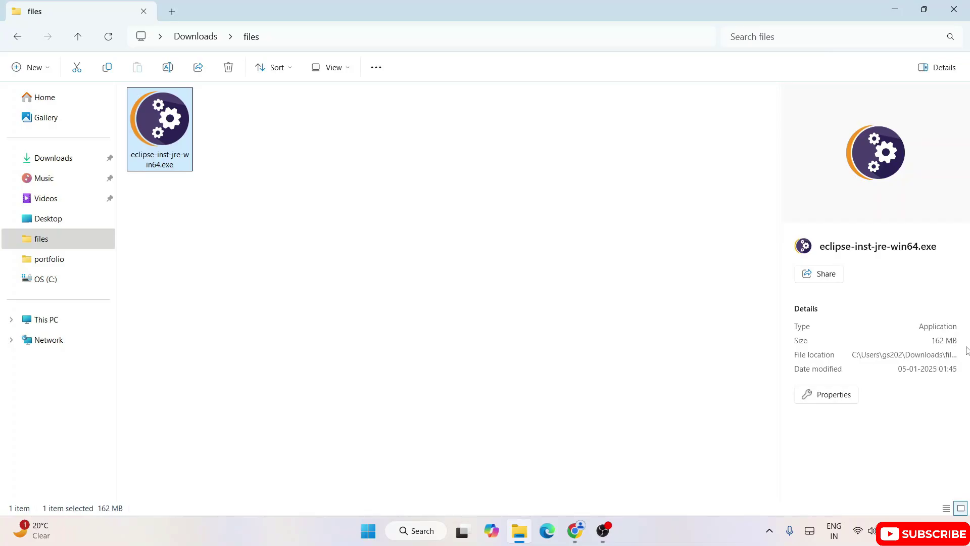
{"action": "double_click", "coordinate": [168, 142]}
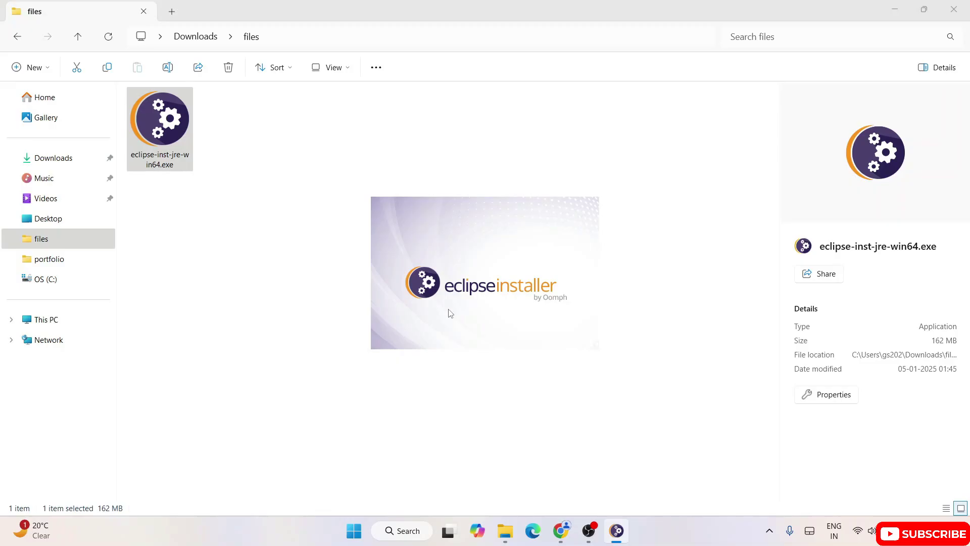
{"action": "left_click", "coordinate": [895, 9]}
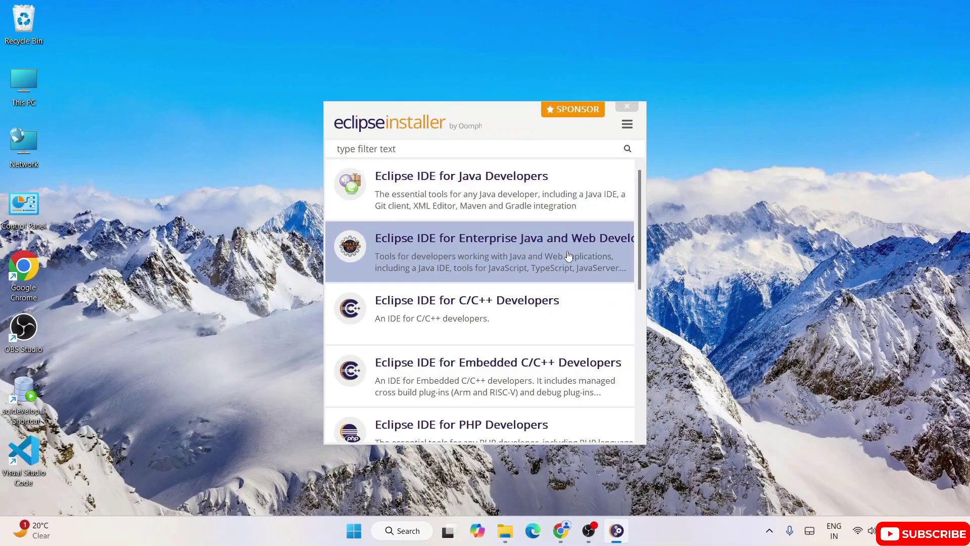
{"action": "scroll", "coordinate": [568, 255], "scroll_direction": "down", "scroll_amount": 1}
{"action": "scroll", "coordinate": [553, 265], "scroll_direction": "down", "scroll_amount": 2}
{"action": "scroll", "coordinate": [531, 279], "scroll_direction": "down", "scroll_amount": 1}
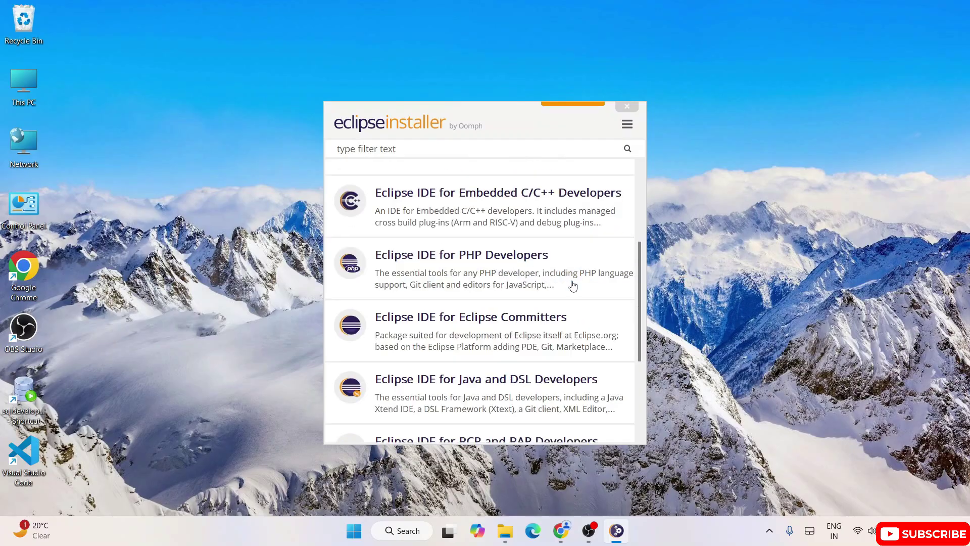
{"action": "scroll", "coordinate": [567, 296], "scroll_direction": "down", "scroll_amount": 2}
{"action": "scroll", "coordinate": [565, 307], "scroll_direction": "down", "scroll_amount": 2}
{"action": "scroll", "coordinate": [565, 310], "scroll_direction": "up", "scroll_amount": 1}
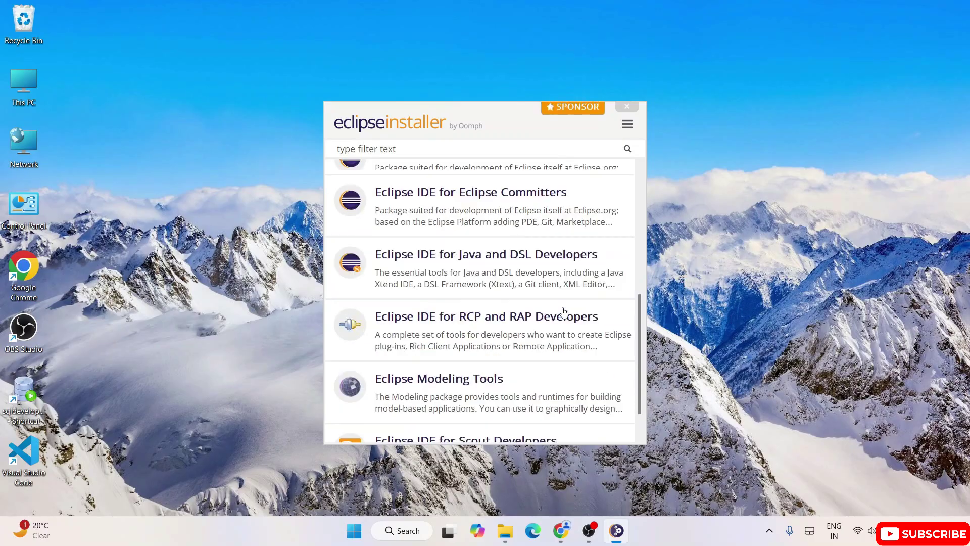
{"action": "scroll", "coordinate": [566, 315], "scroll_direction": "down", "scroll_amount": 1}
{"action": "scroll", "coordinate": [545, 341], "scroll_direction": "up", "scroll_amount": 6}
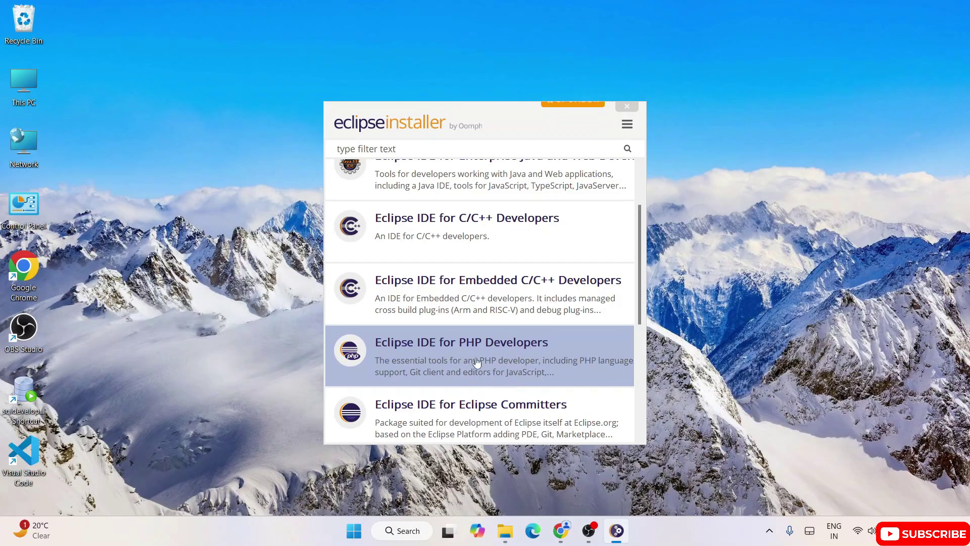
{"action": "scroll", "coordinate": [476, 363], "scroll_direction": "up", "scroll_amount": 1}
{"action": "scroll", "coordinate": [503, 361], "scroll_direction": "up", "scroll_amount": 1}
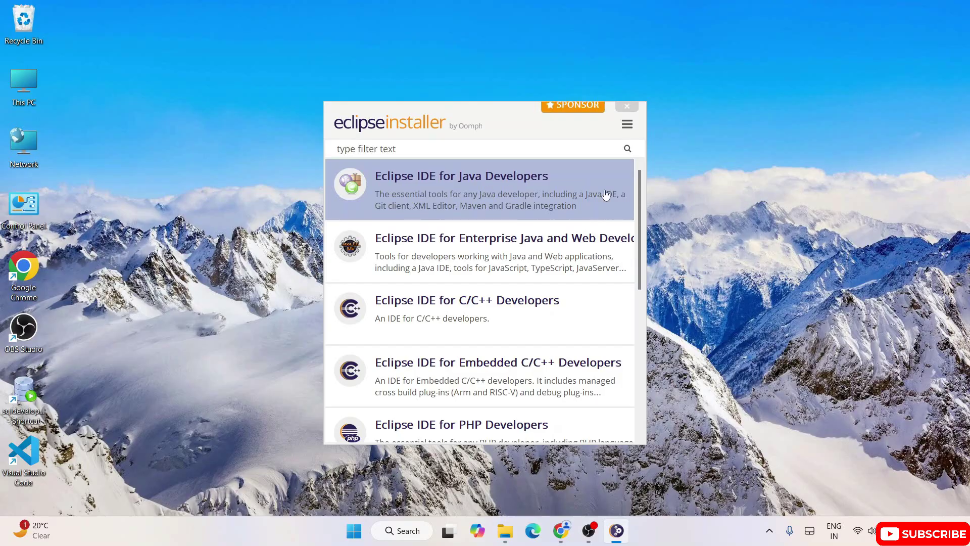
Choose Eclipse IDE for Java Developers from the installer's package list
{"action": "left_click", "coordinate": [486, 185]}
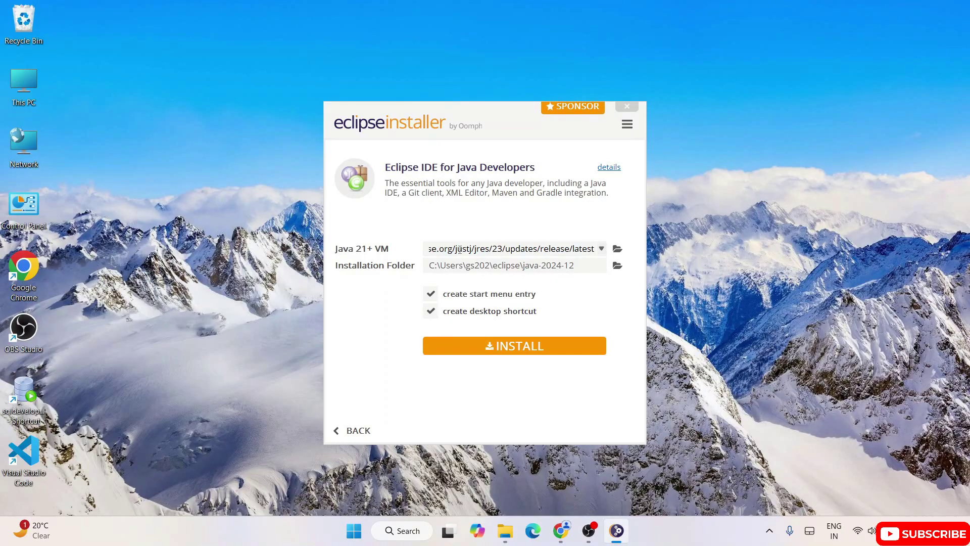
Keep JRE 23.0.1 as the Java VM, select the installation folder path, and start installing
{"action": "left_click", "coordinate": [602, 252]}
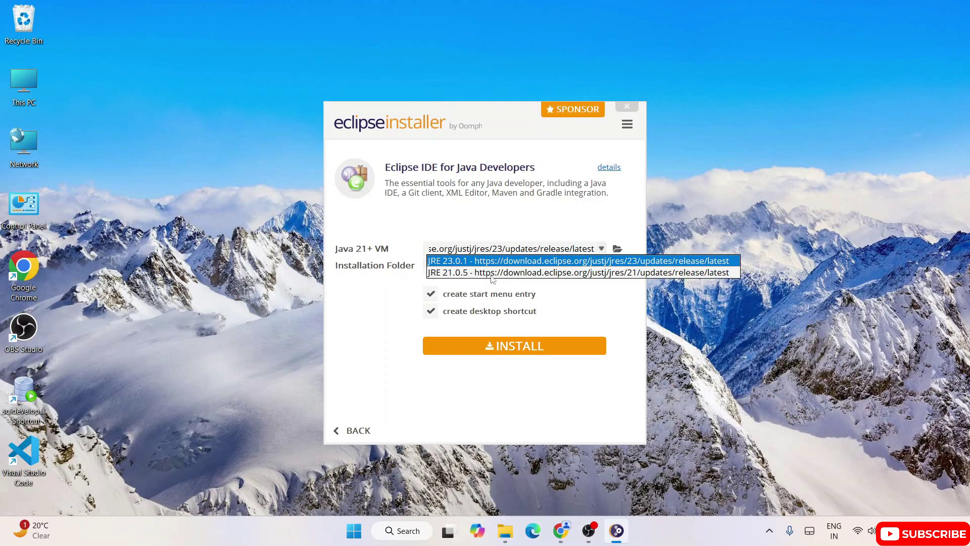
{"action": "left_click", "coordinate": [461, 262]}
{"action": "triple_click", "coordinate": [541, 267]}
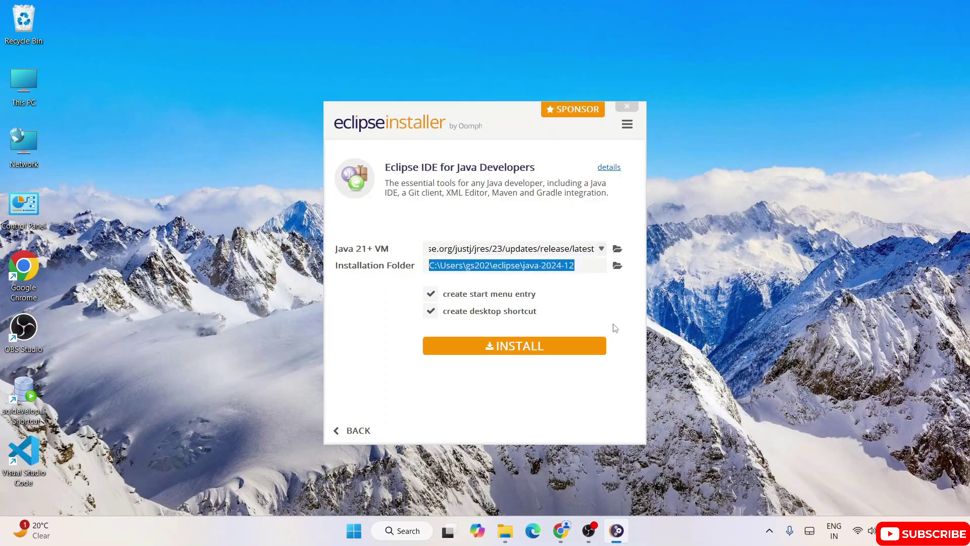
{"action": "left_click", "coordinate": [518, 347]}
{"action": "scroll", "coordinate": [527, 157], "scroll_direction": "down", "scroll_amount": 5}
{"action": "scroll", "coordinate": [527, 158], "scroll_direction": "down", "scroll_amount": 5}
{"action": "scroll", "coordinate": [528, 157], "scroll_direction": "down", "scroll_amount": 5}
{"action": "scroll", "coordinate": [527, 156], "scroll_direction": "down", "scroll_amount": 5}
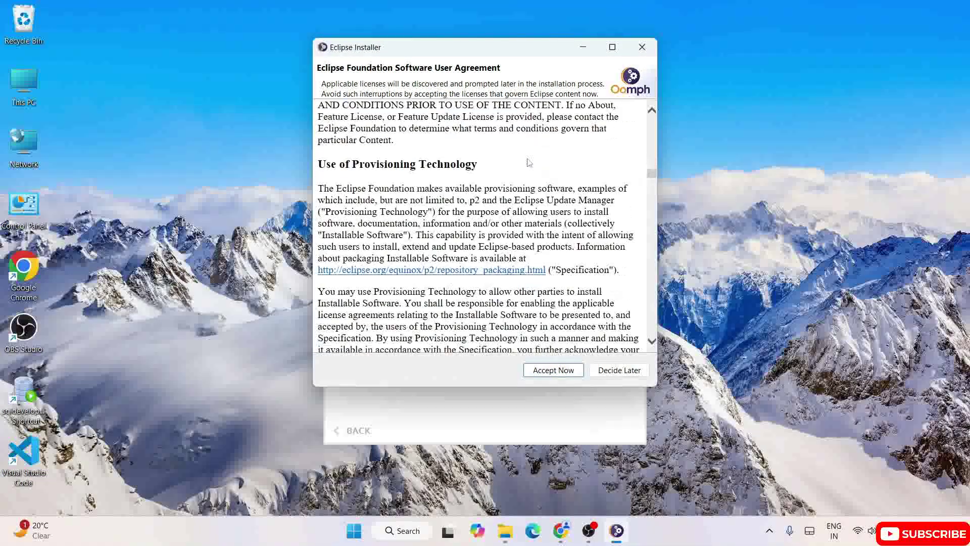
{"action": "scroll", "coordinate": [527, 156], "scroll_direction": "down", "scroll_amount": 5}
{"action": "scroll", "coordinate": [527, 157], "scroll_direction": "down", "scroll_amount": 5}
{"action": "scroll", "coordinate": [527, 158], "scroll_direction": "down", "scroll_amount": 5}
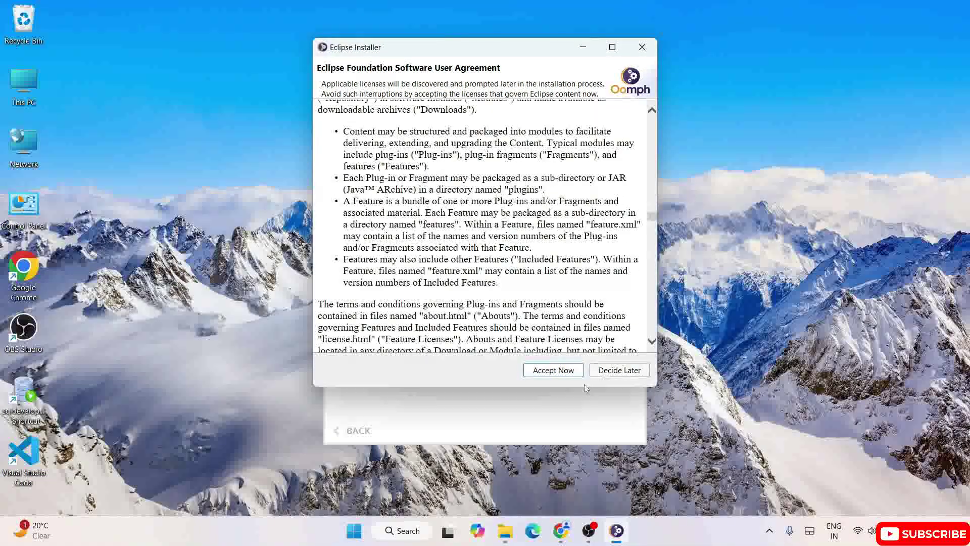
Accept the Eclipse license agreement to continue installing, then bring Chrome forward
{"action": "left_click", "coordinate": [552, 370]}
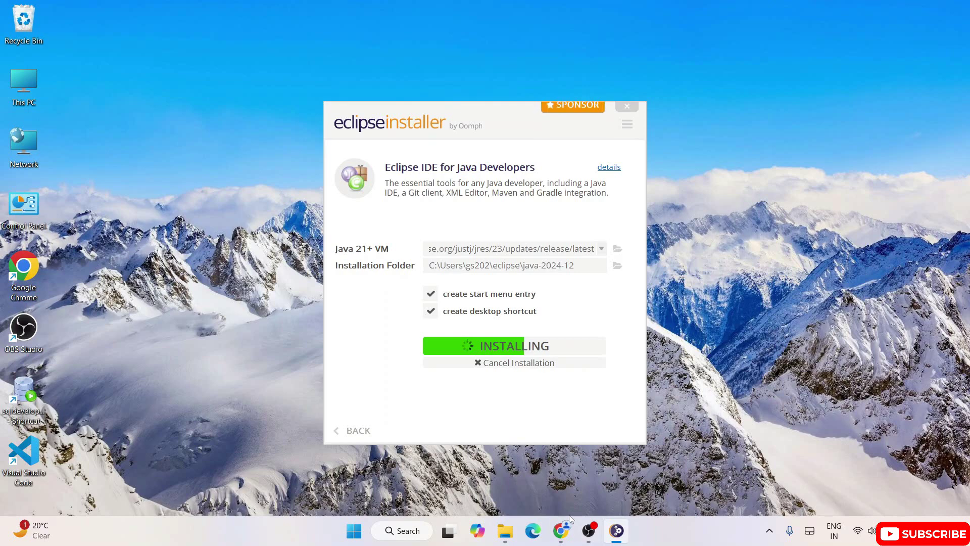
{"action": "left_click", "coordinate": [560, 531]}
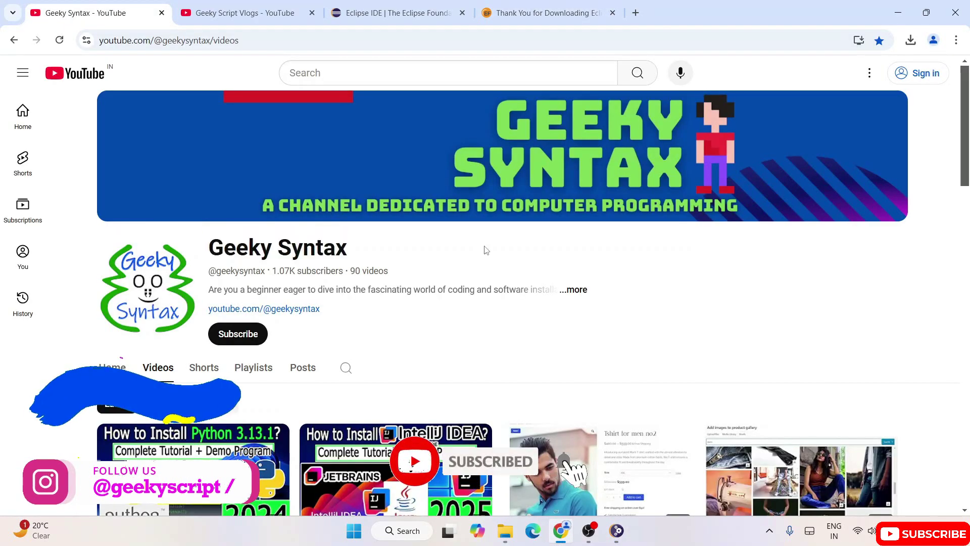
{"action": "scroll", "coordinate": [486, 250], "scroll_direction": "down", "scroll_amount": 5}
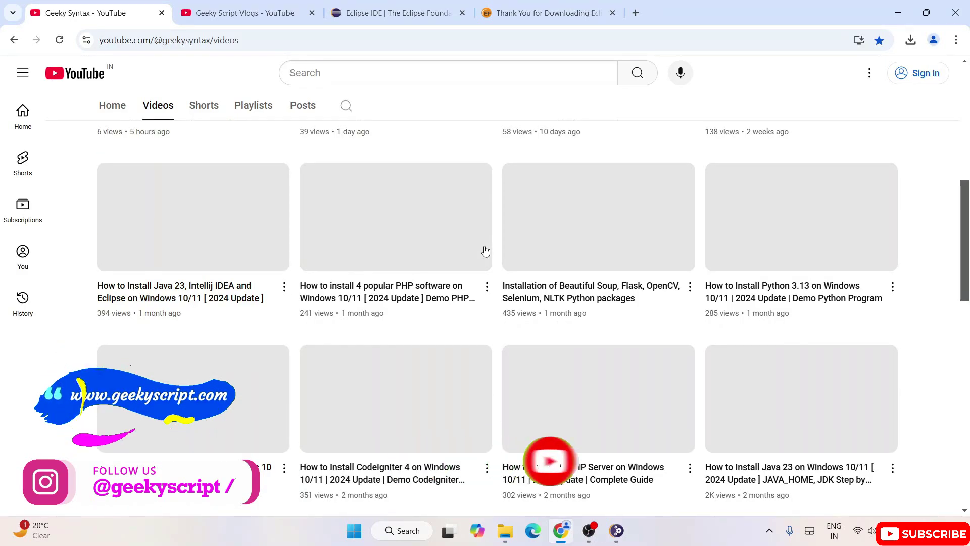
{"action": "scroll", "coordinate": [486, 250], "scroll_direction": "down", "scroll_amount": 3}
{"action": "scroll", "coordinate": [488, 249], "scroll_direction": "down", "scroll_amount": 1}
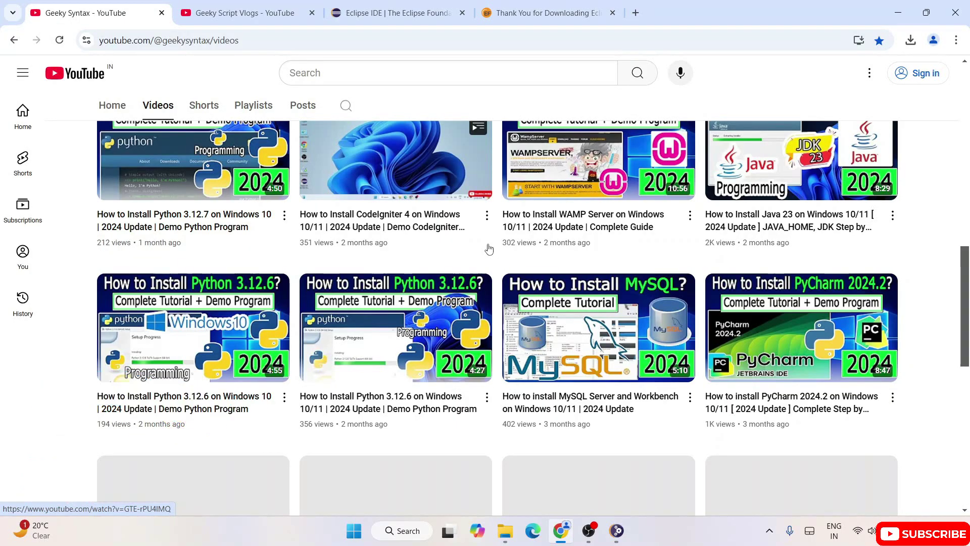
{"action": "scroll", "coordinate": [489, 248], "scroll_direction": "up", "scroll_amount": 2}
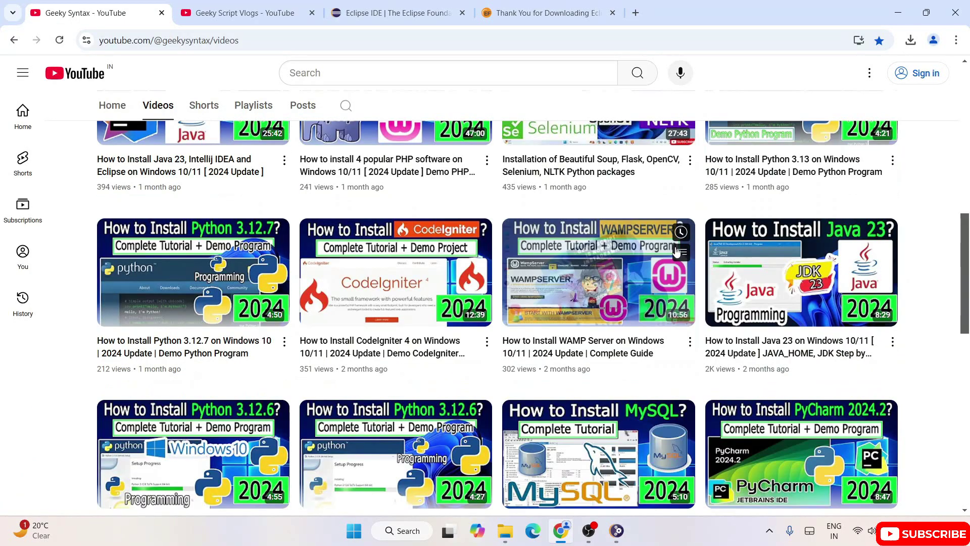
{"action": "scroll", "coordinate": [676, 250], "scroll_direction": "up", "scroll_amount": 3}
{"action": "scroll", "coordinate": [209, 255], "scroll_direction": "up", "scroll_amount": 5}
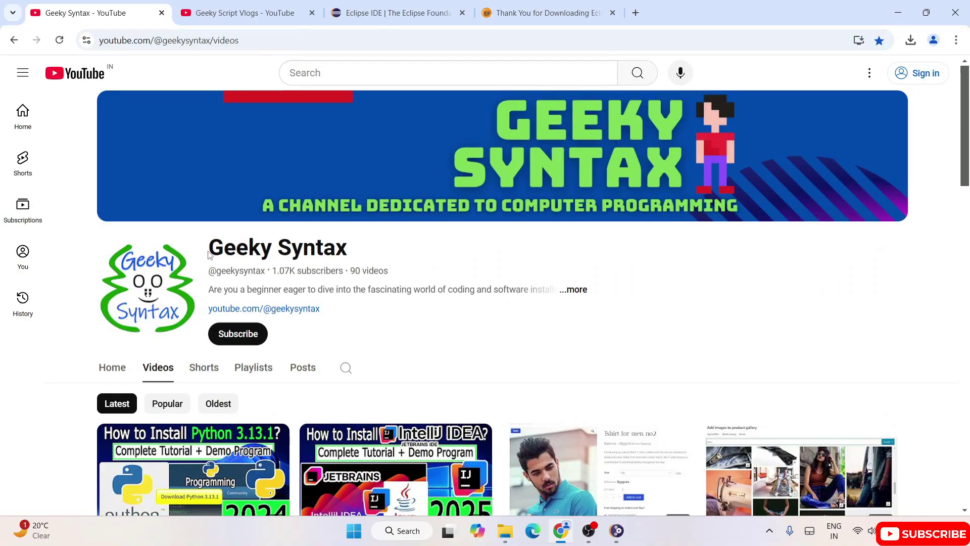
Highlight the Geeky Syntax channel name on its YouTube page
{"action": "left_click_drag", "start_coordinate": [210, 256], "coordinate": [354, 246]}
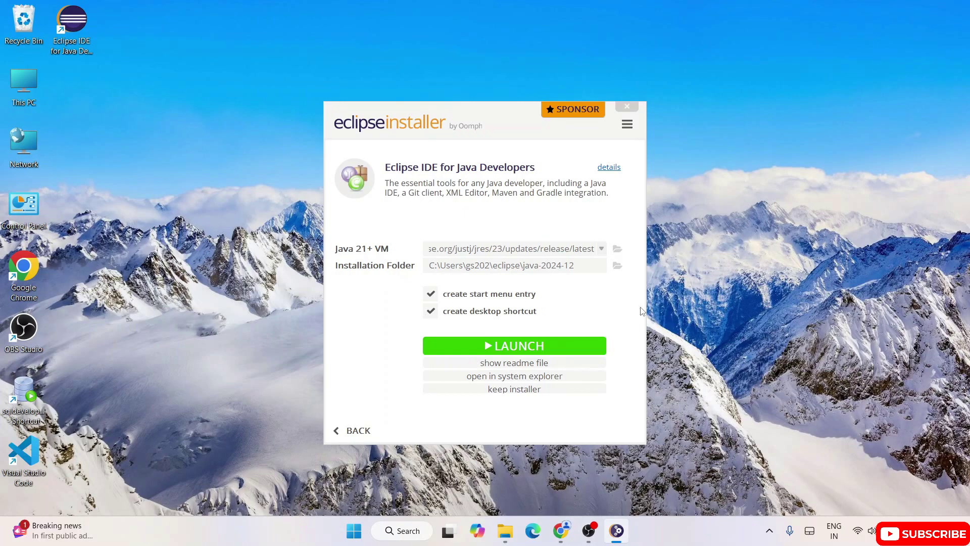
Launch Eclipse IDE from the installer with the default eclipse-workspace folder
{"action": "left_click", "coordinate": [520, 347]}
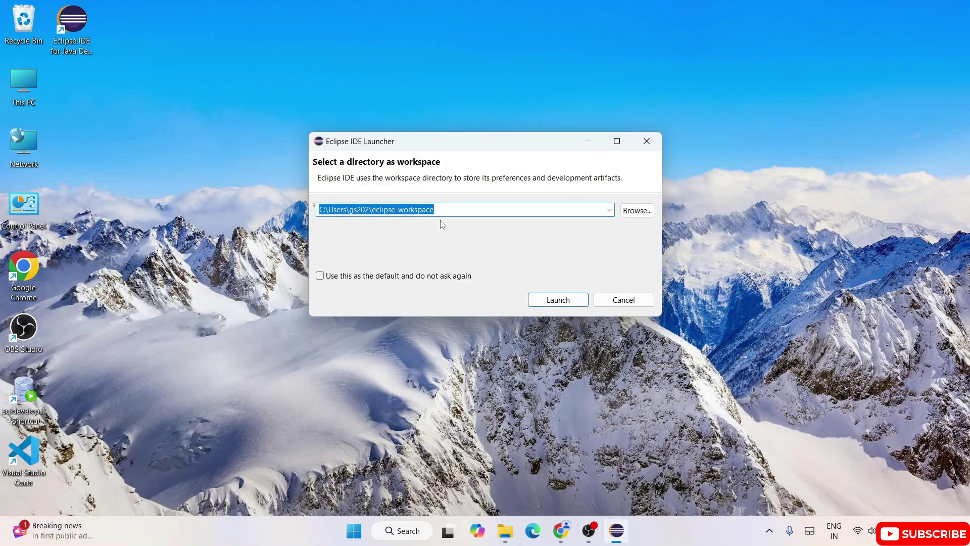
{"action": "left_click_drag", "start_coordinate": [433, 210], "coordinate": [372, 211]}
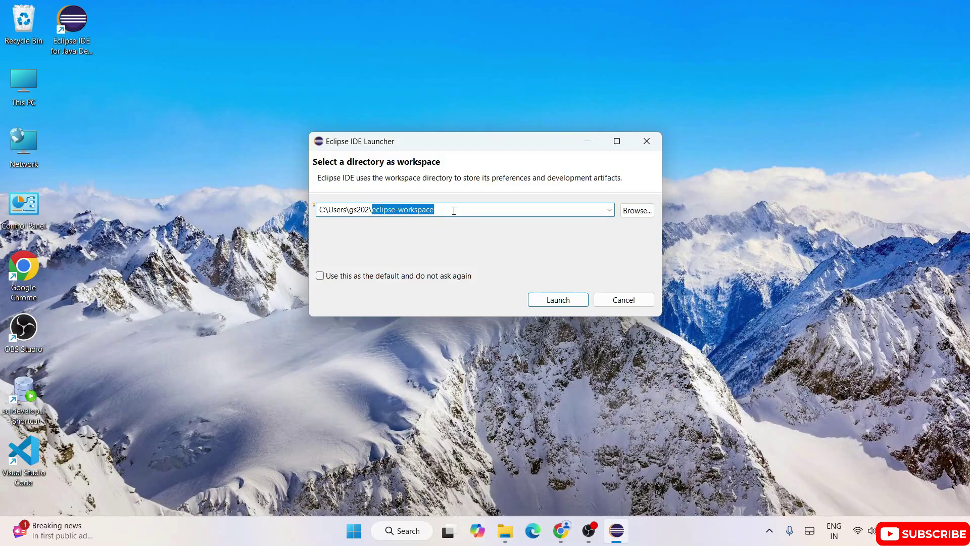
{"action": "left_click", "coordinate": [547, 299]}
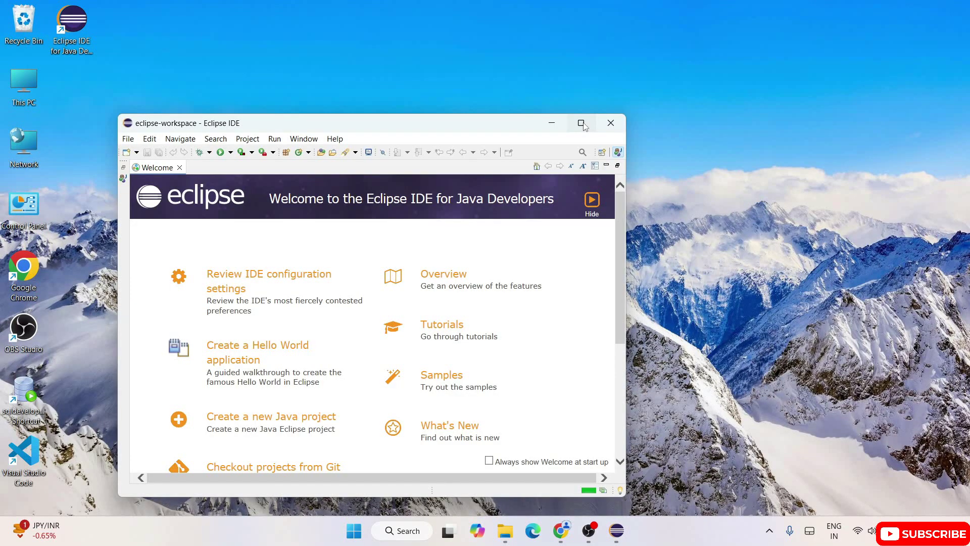
Maximize Eclipse, minimize the sponsor browser page, and cancel the Defender exclusion check
{"action": "left_click", "coordinate": [581, 124]}
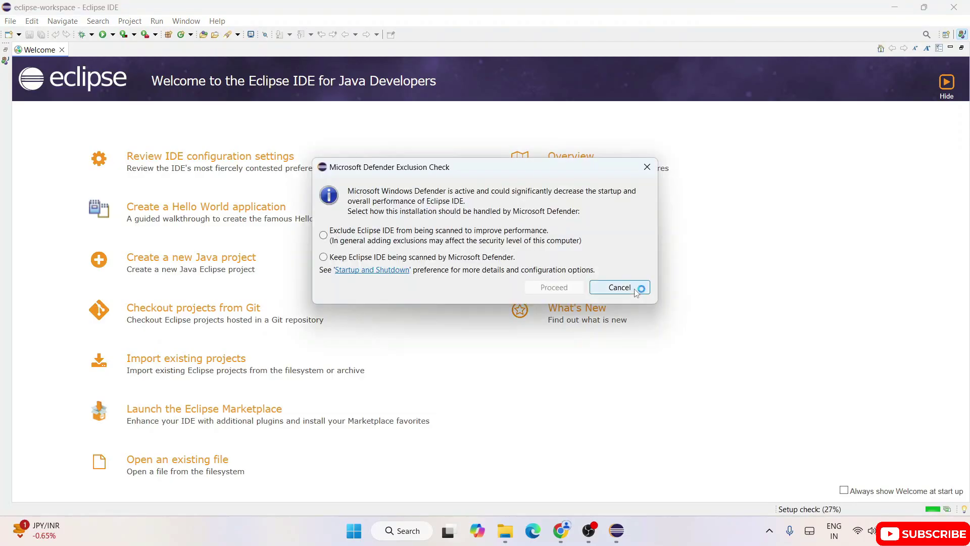
{"action": "left_click", "coordinate": [635, 292]}
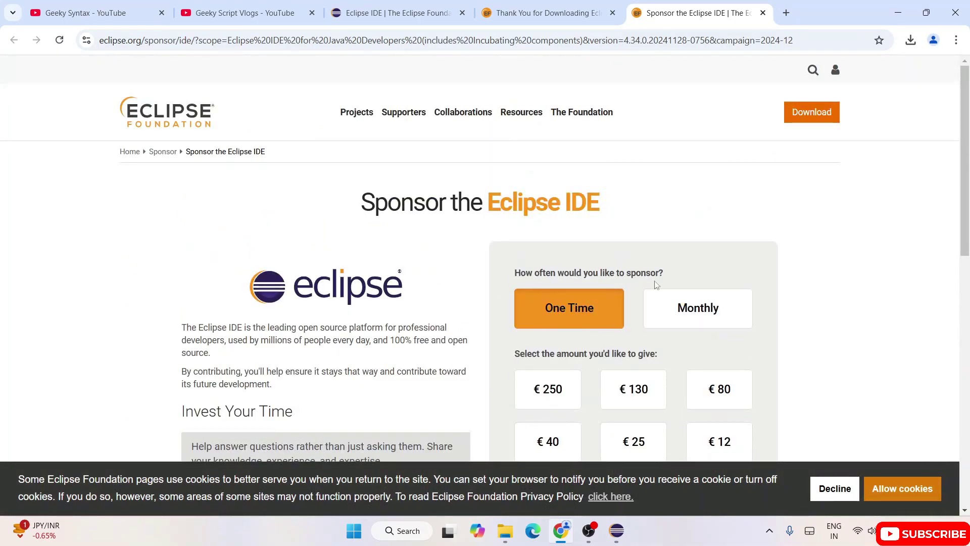
{"action": "left_click", "coordinate": [897, 12]}
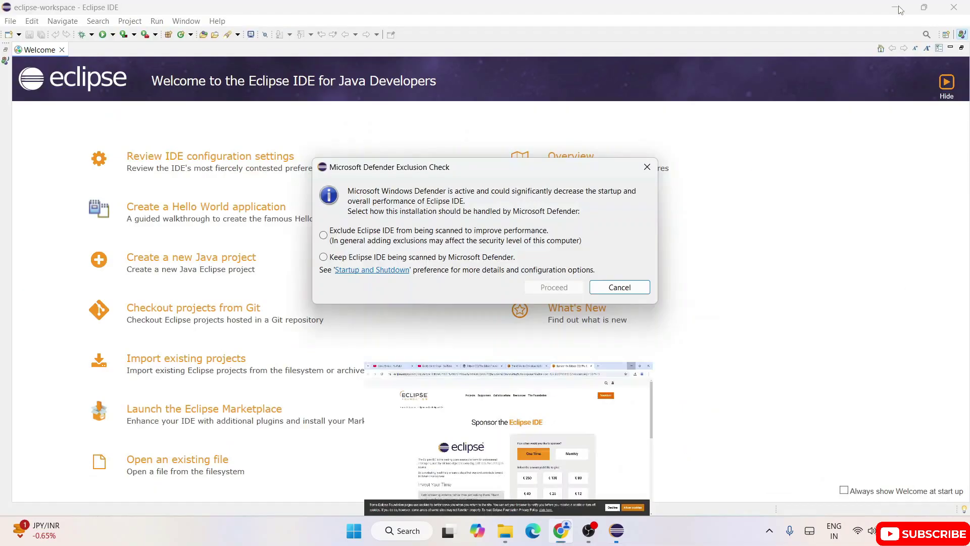
{"action": "left_click", "coordinate": [626, 288]}
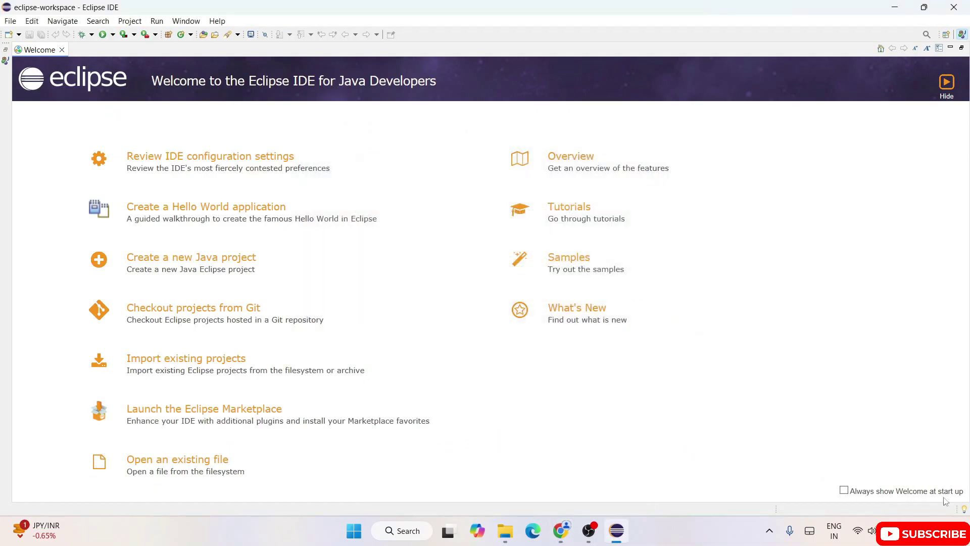
Close Welcome and create Java project HelloWorld on JavaSE-23 without module-info.java
{"action": "left_click", "coordinate": [62, 50]}
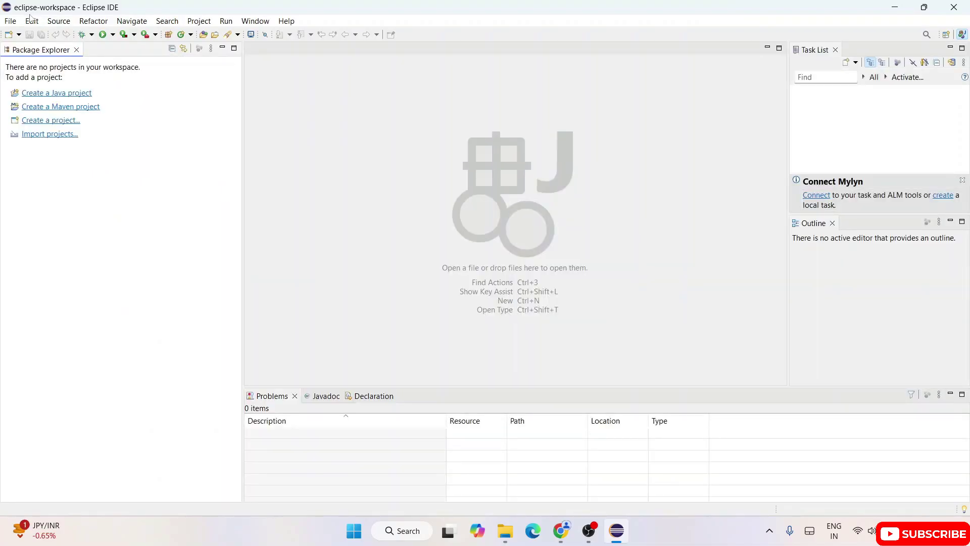
{"action": "left_click", "coordinate": [13, 21]}
{"action": "mouse_move", "coordinate": [31, 35]}
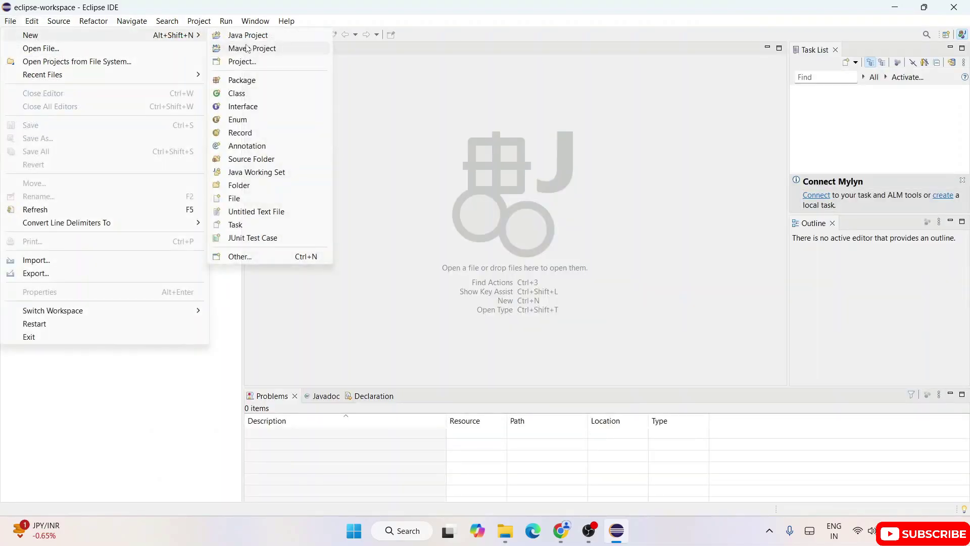
{"action": "left_click", "coordinate": [256, 42]}
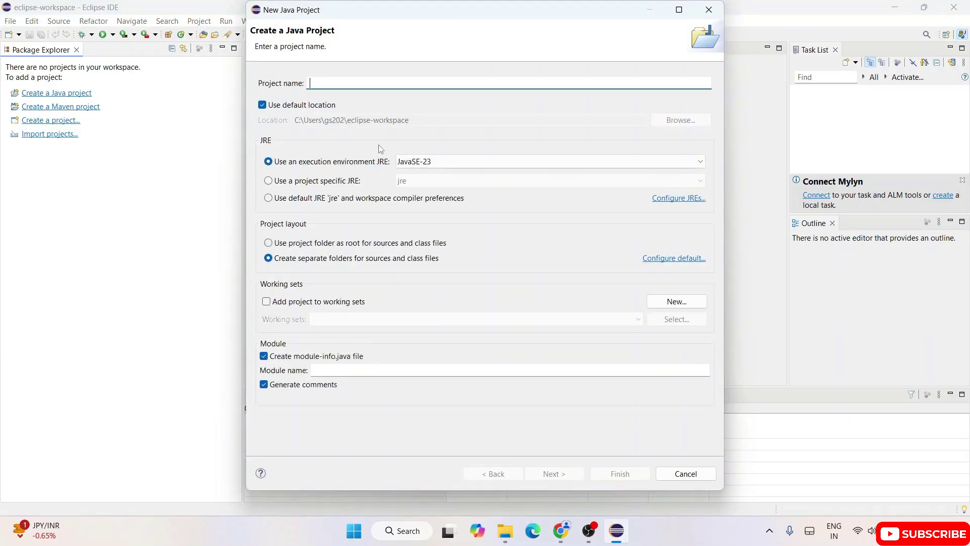
{"action": "type", "text": "Hell"}
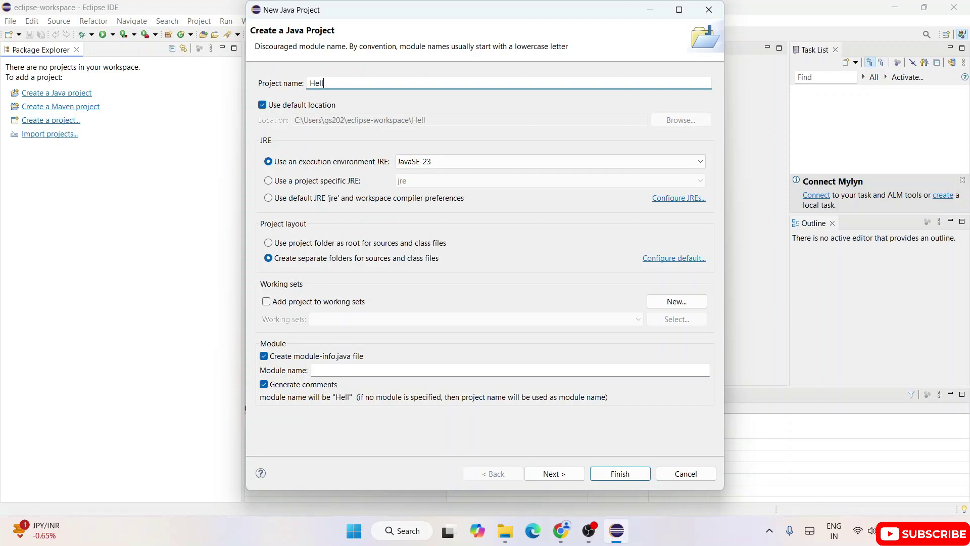
{"action": "type", "text": "oWorld"}
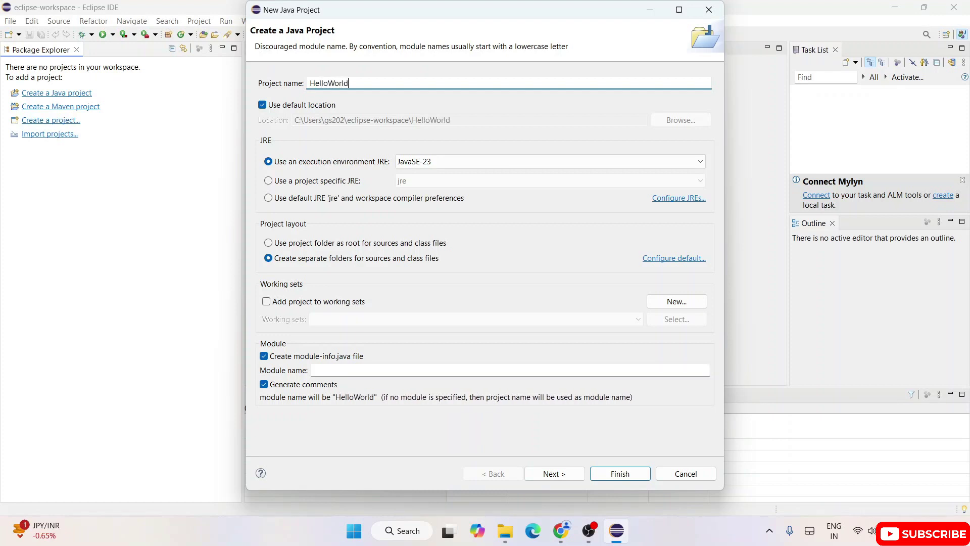
{"action": "left_click", "coordinate": [446, 162]}
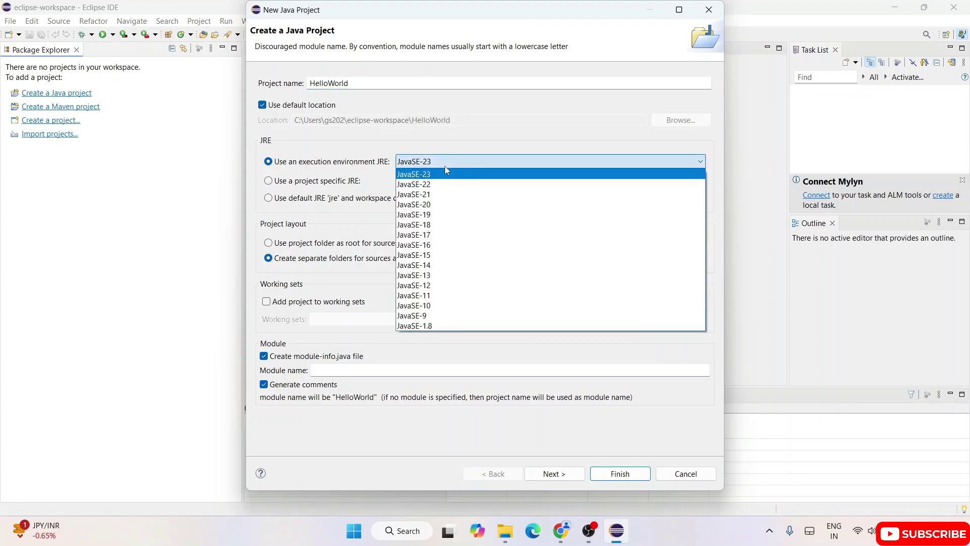
{"action": "left_click", "coordinate": [444, 173]}
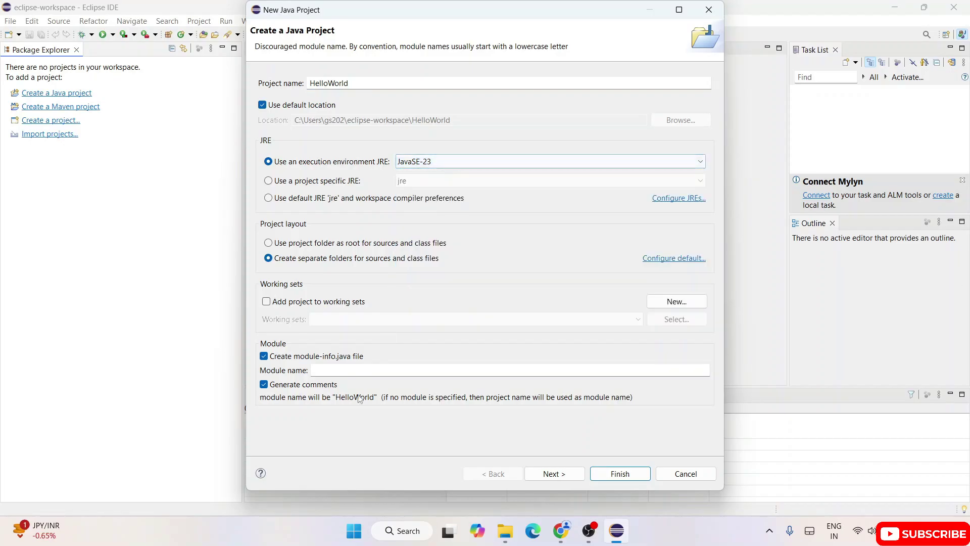
{"action": "left_click", "coordinate": [285, 356]}
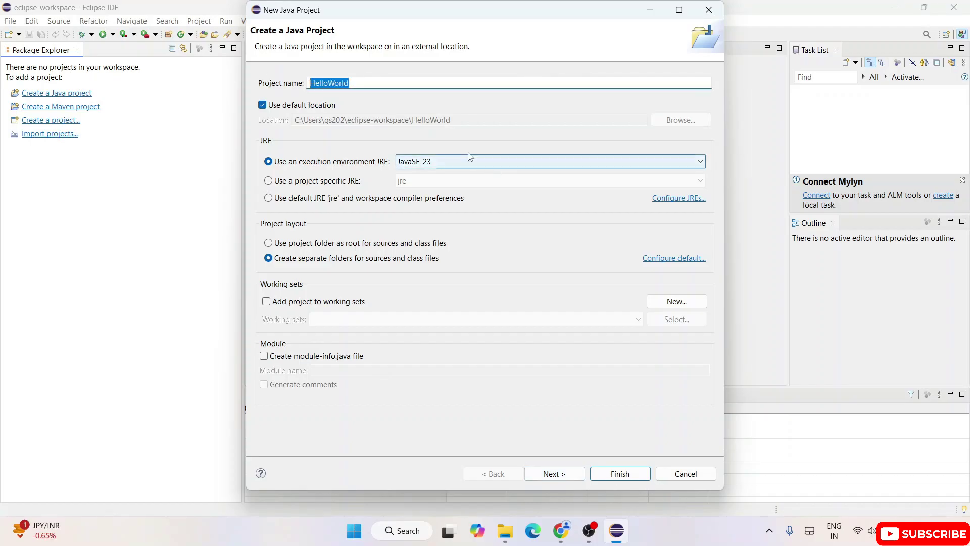
{"action": "left_click", "coordinate": [453, 162]}
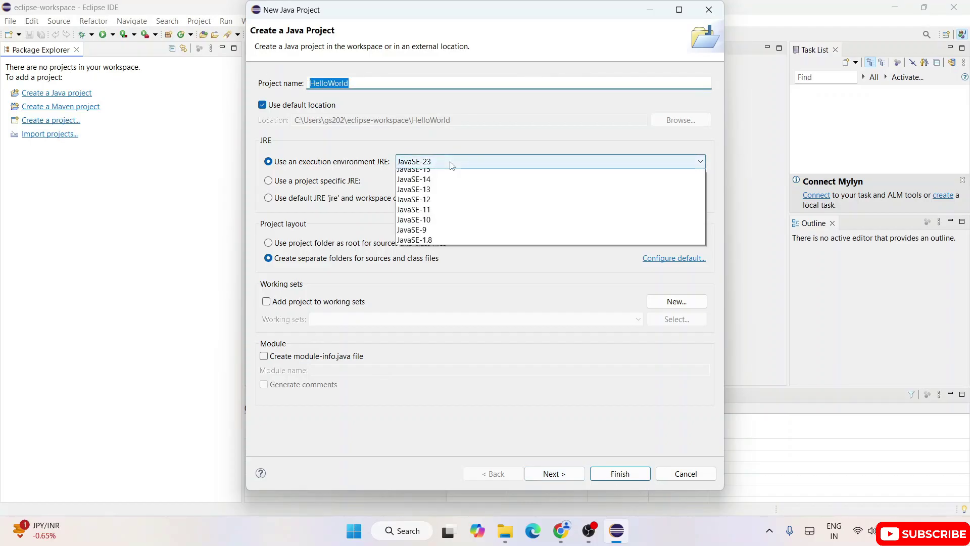
{"action": "left_click", "coordinate": [561, 392]}
{"action": "left_click", "coordinate": [638, 475]}
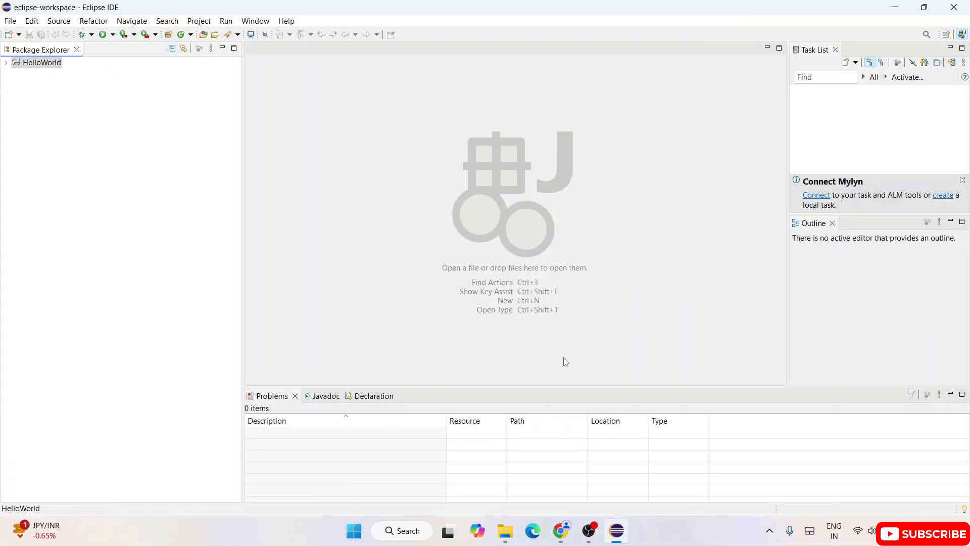
Expand HelloWorld, select src, and start a new Java class from its context menu
{"action": "left_click", "coordinate": [26, 68]}
{"action": "left_click", "coordinate": [6, 63]}
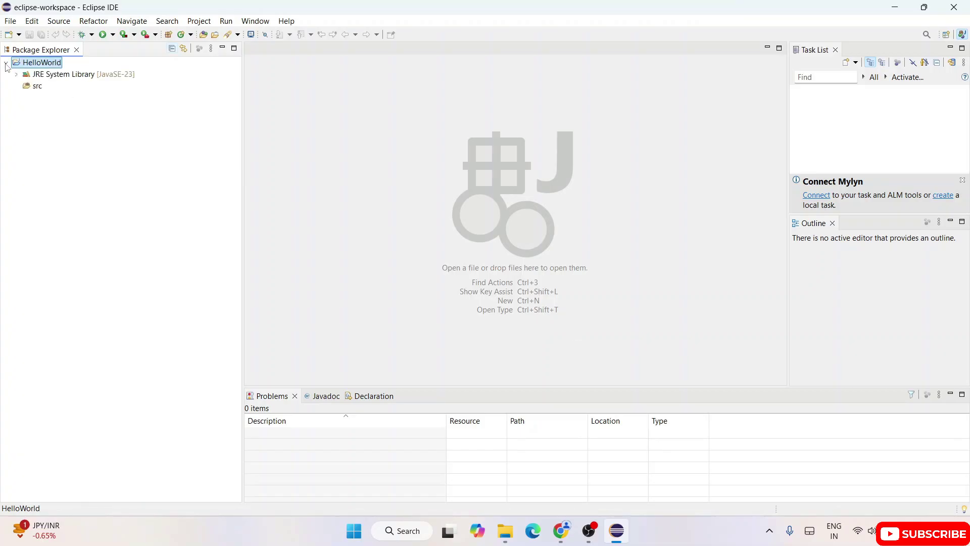
{"action": "left_click", "coordinate": [32, 86]}
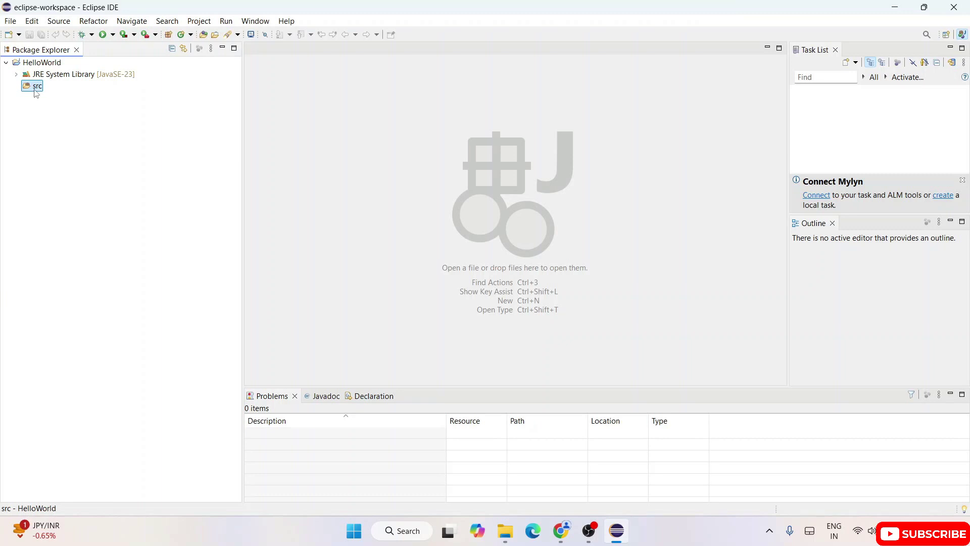
{"action": "right_click", "coordinate": [35, 90]}
{"action": "mouse_move", "coordinate": [64, 97]}
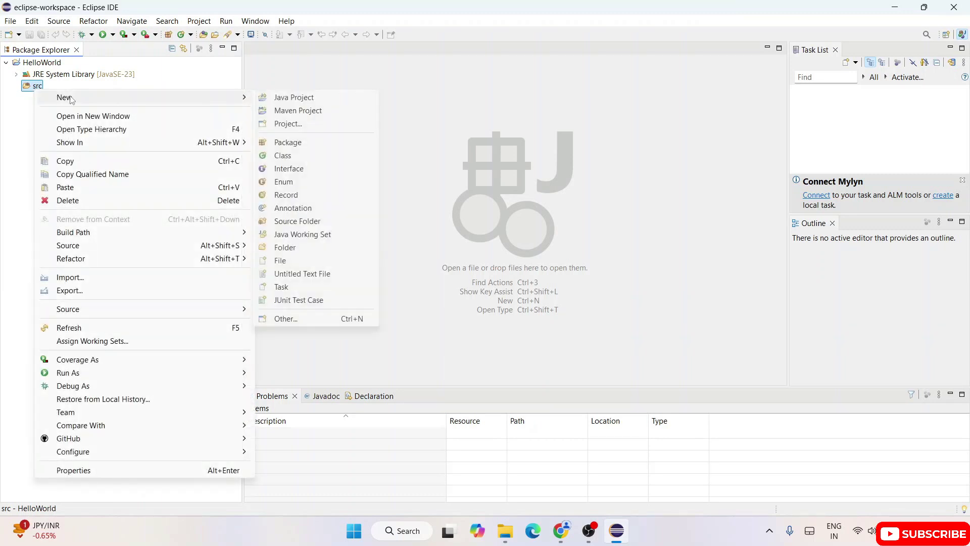
{"action": "left_click", "coordinate": [282, 156]}
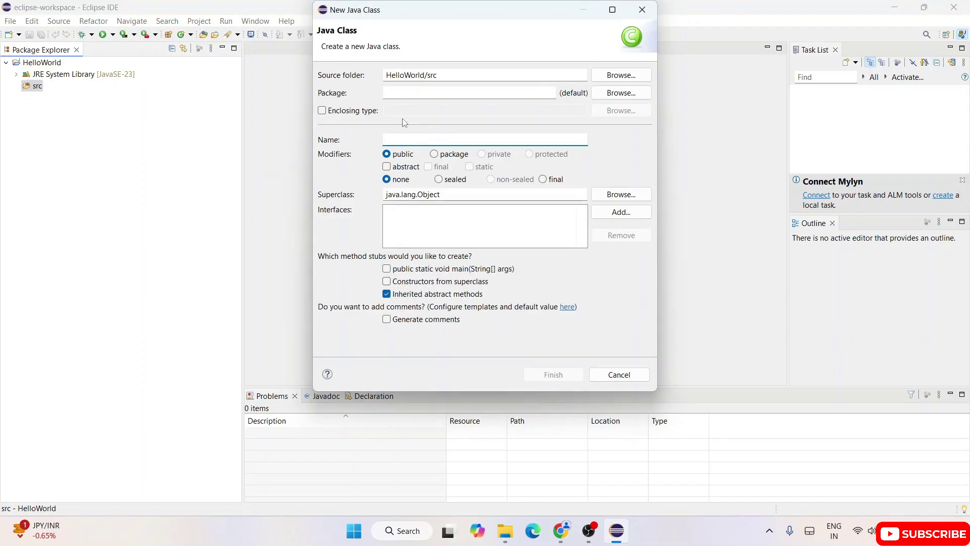
{"action": "type", "text": "HelloWorld"}
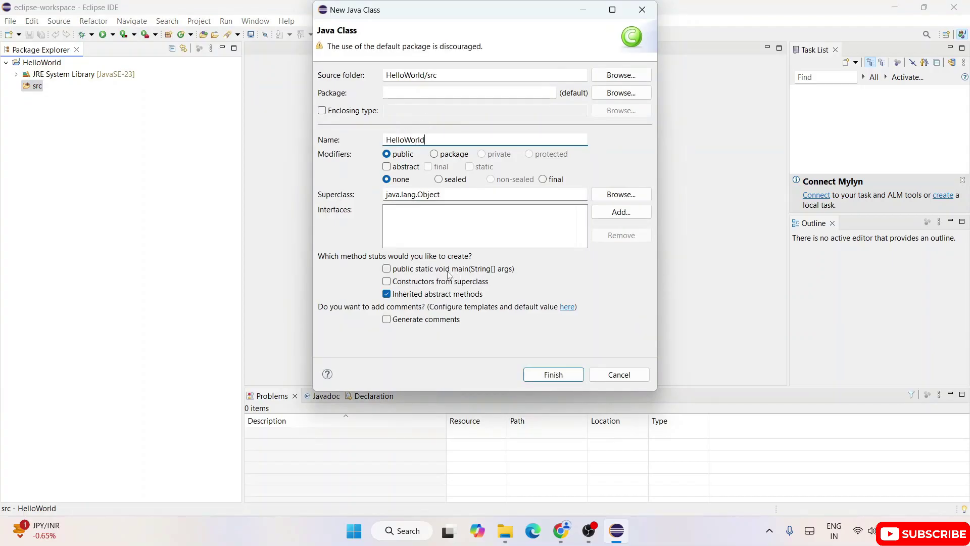
Create class HelloWorld with a public static void main(String[] args) stub
{"action": "left_click", "coordinate": [448, 271]}
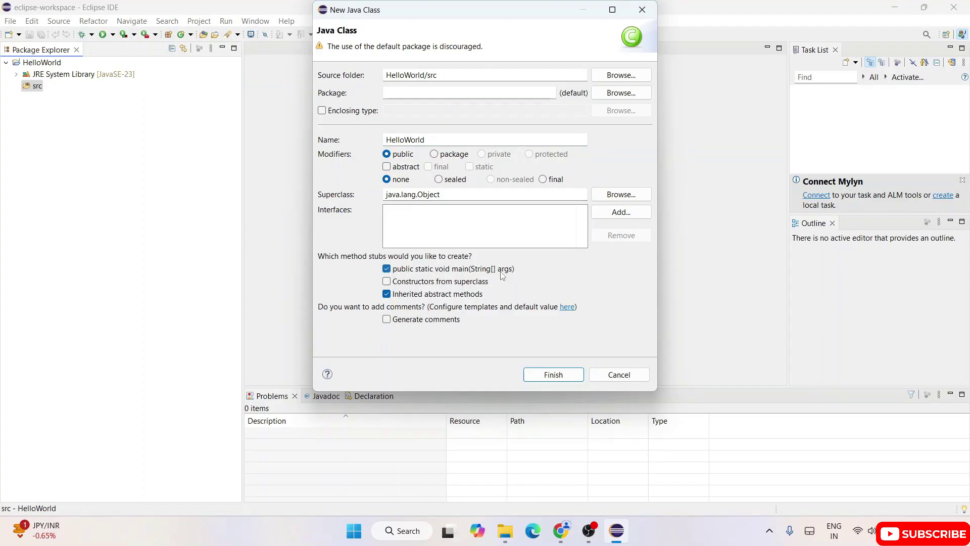
{"action": "left_click", "coordinate": [552, 374]}
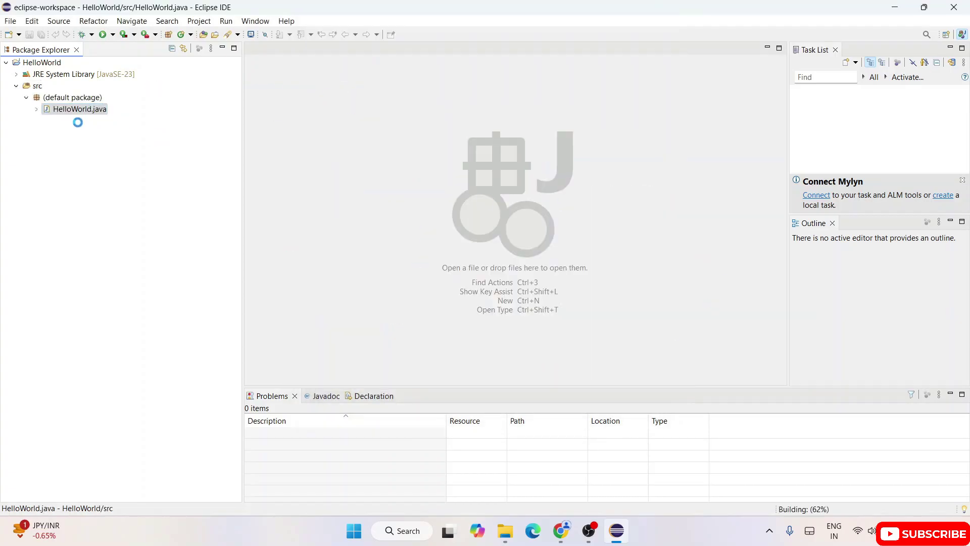
Review the generated HelloWorld code and place the cursor after the TODO comment
{"action": "key", "text": "ctrl+a"}
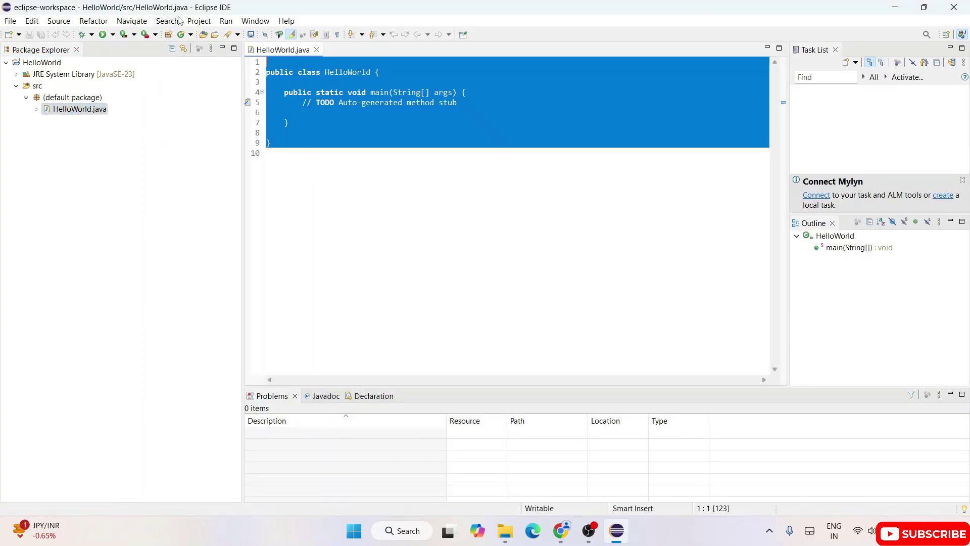
{"action": "left_click", "coordinate": [426, 190]}
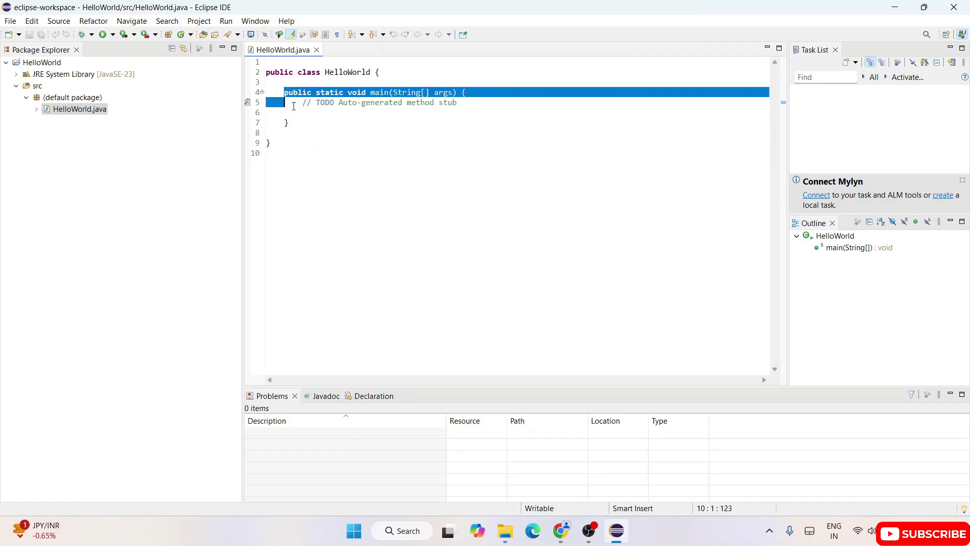
{"action": "left_click_drag", "start_coordinate": [288, 97], "coordinate": [304, 123]}
{"action": "left_click", "coordinate": [405, 132]}
{"action": "left_click", "coordinate": [468, 104]}
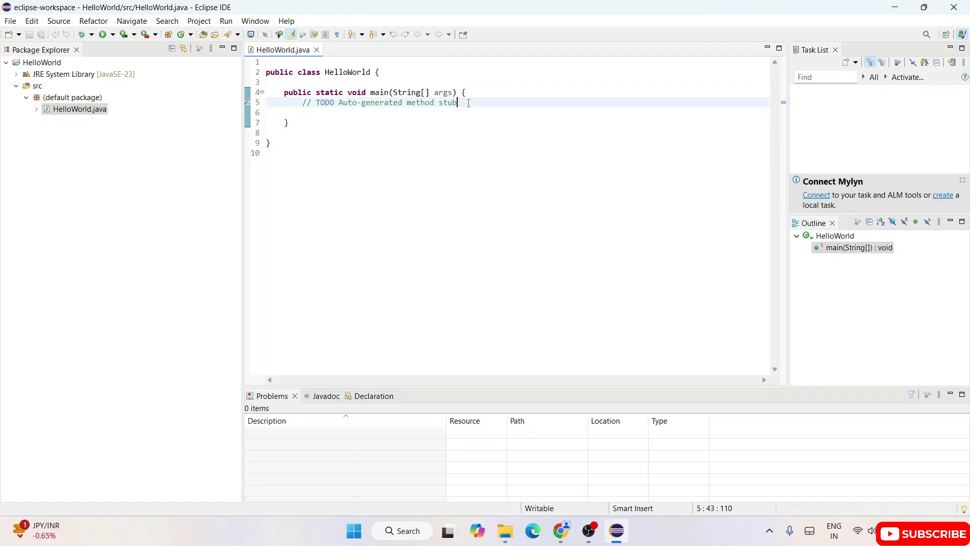
Add System.out.println("Hello World!!"); inside main and save HelloWorld.java
{"action": "key", "text": "Return"}
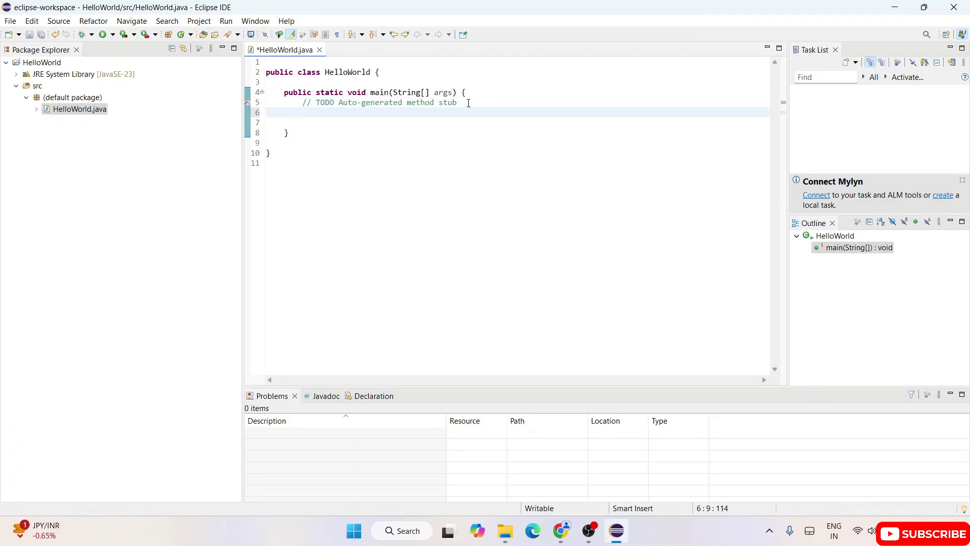
{"action": "type", "text": "System.ou"}
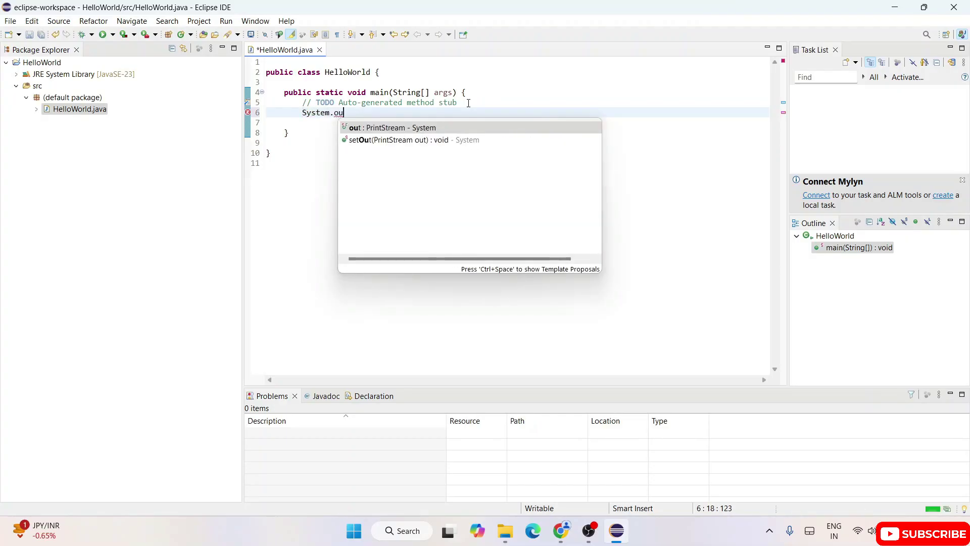
{"action": "type", "text": "t.prin"}
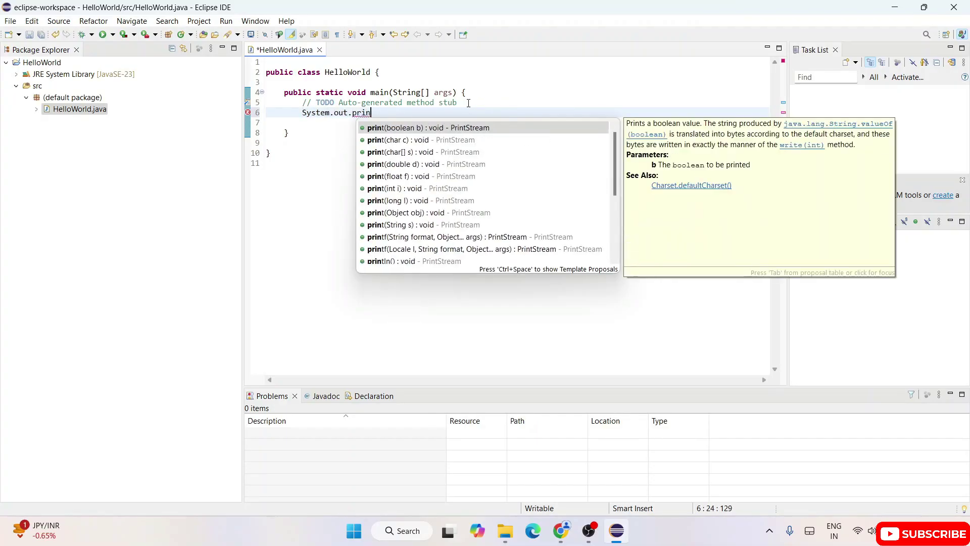
{"action": "type", "text": "tl"}
{"action": "key", "text": "Return"}
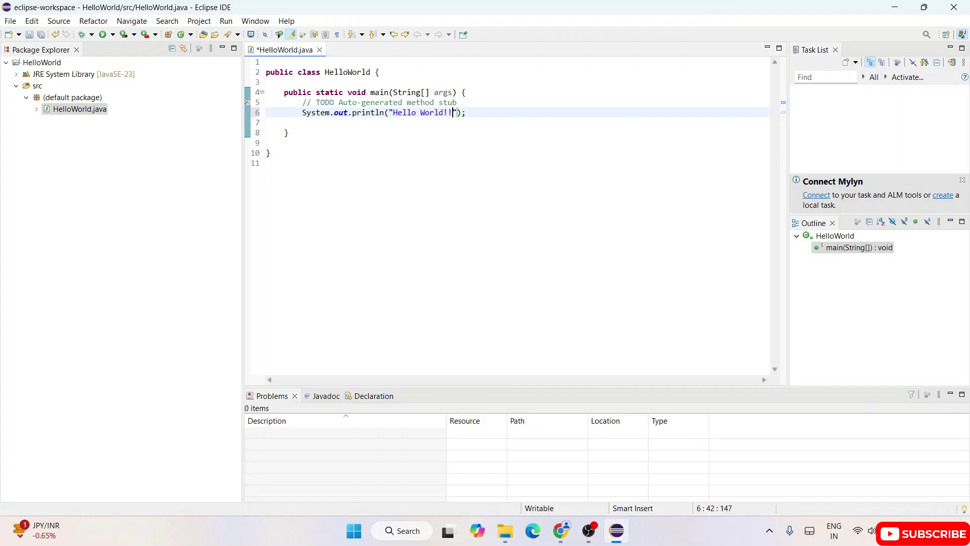
{"action": "key", "text": "ctrl+a"}
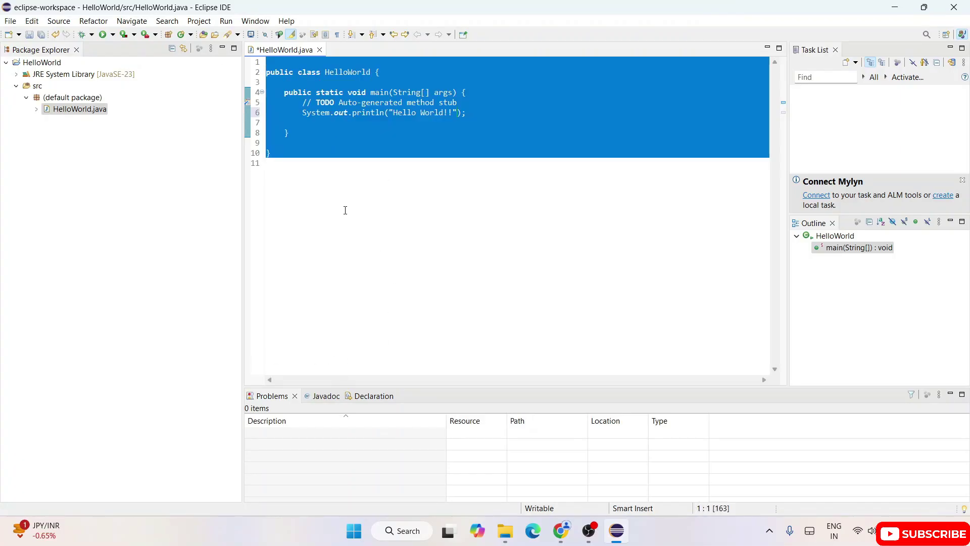
{"action": "left_click", "coordinate": [345, 209]}
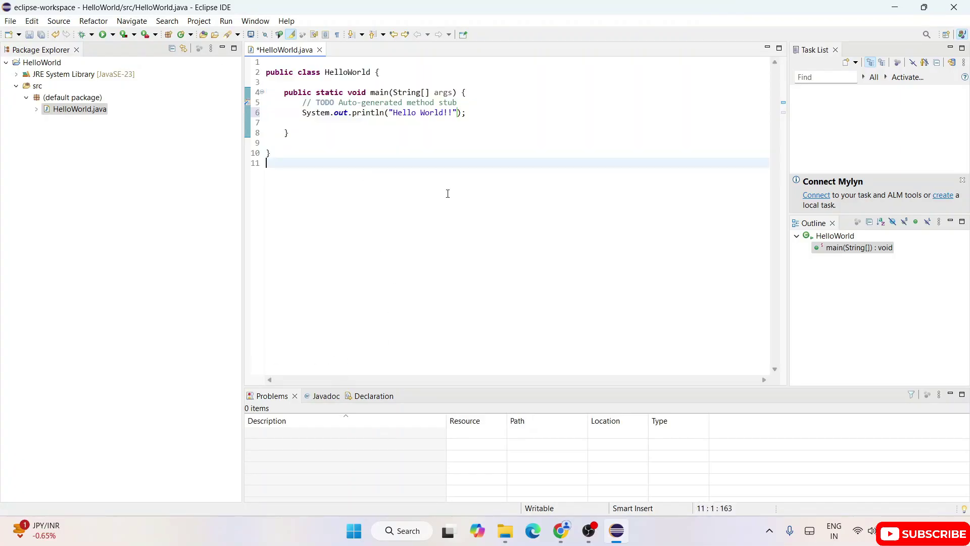
{"action": "left_click", "coordinate": [41, 35]}
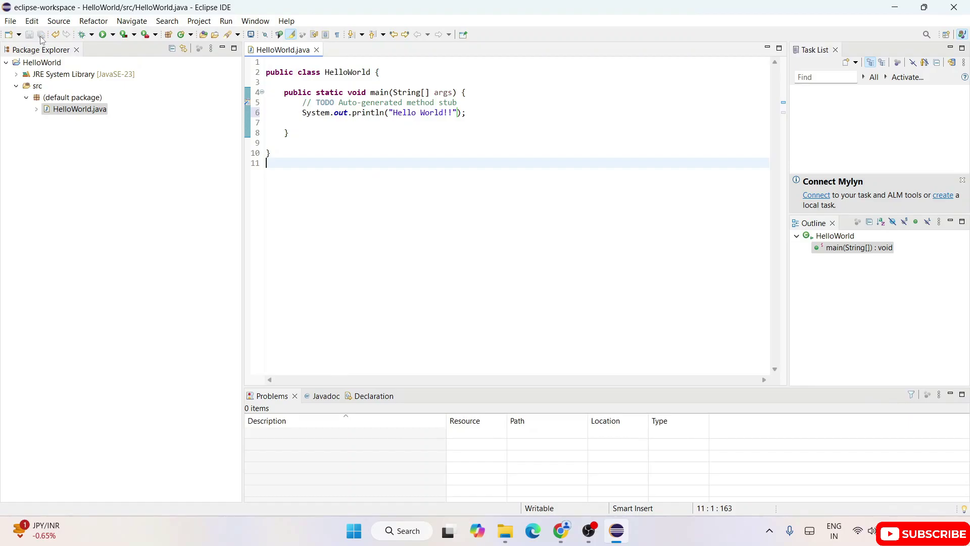
Run HelloWorld, check the Hello World!! console output, and switch to Chrome
{"action": "left_click", "coordinate": [103, 34]}
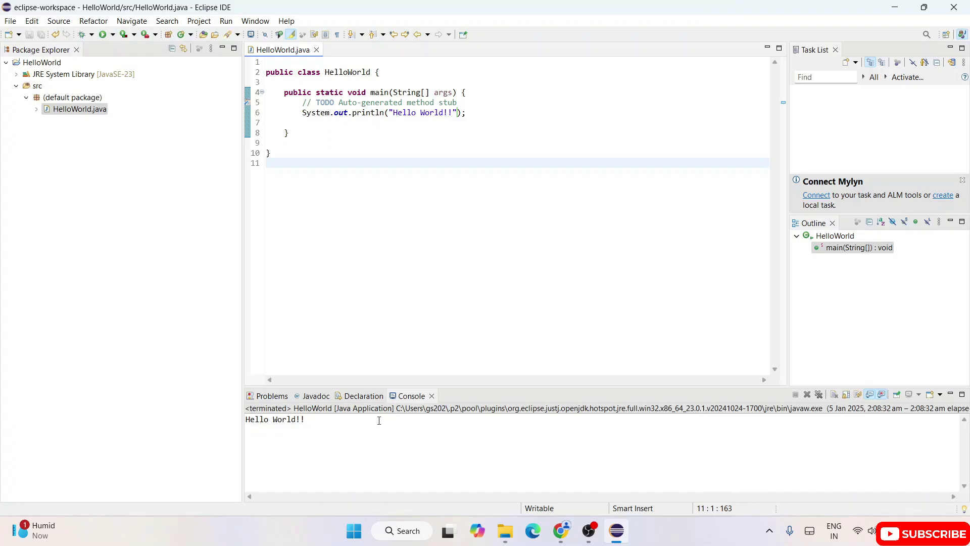
{"action": "left_click_drag", "start_coordinate": [379, 419], "coordinate": [126, 399]}
{"action": "left_click", "coordinate": [319, 430]}
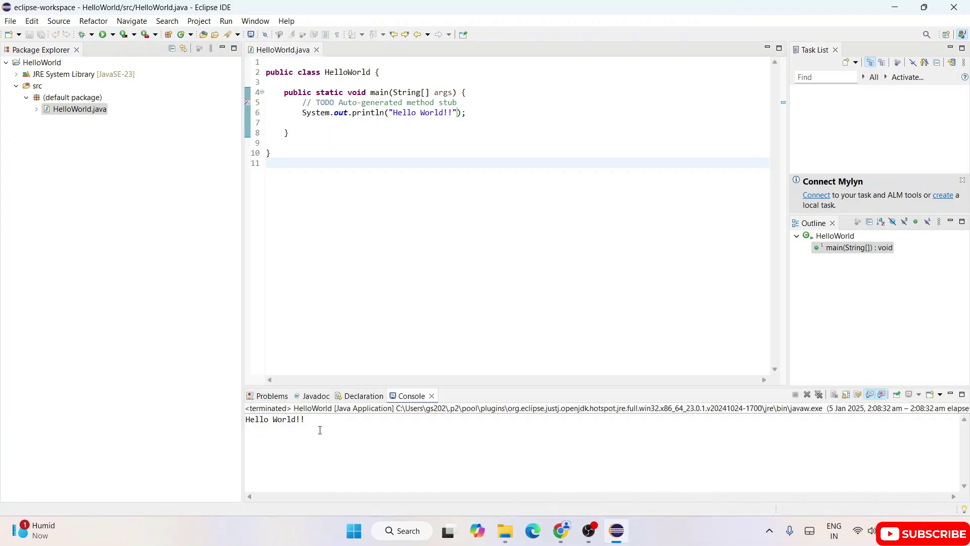
{"action": "left_click", "coordinate": [422, 204]}
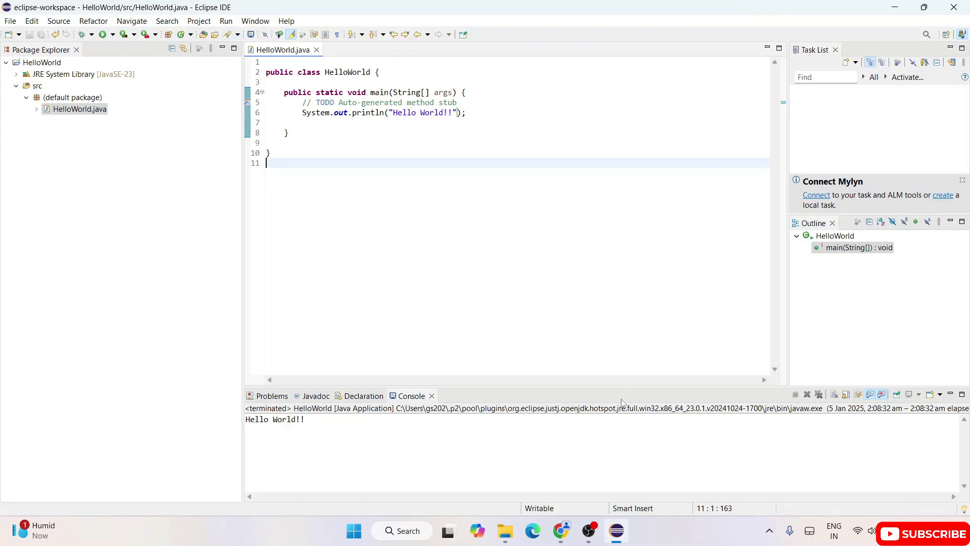
{"action": "left_click", "coordinate": [561, 530]}
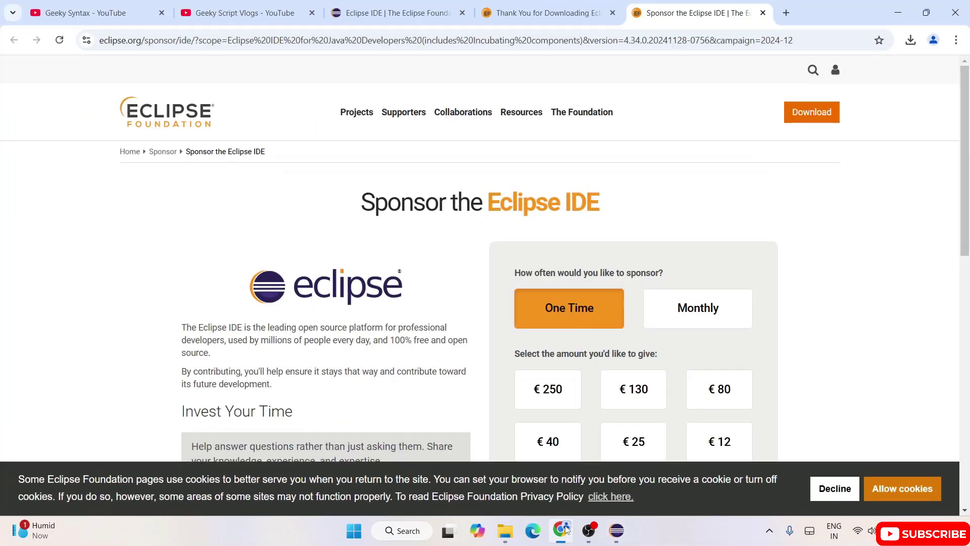
View the Geeky Syntax YouTube tab, then minimize the browser to return to Eclipse
{"action": "left_click", "coordinate": [95, 7]}
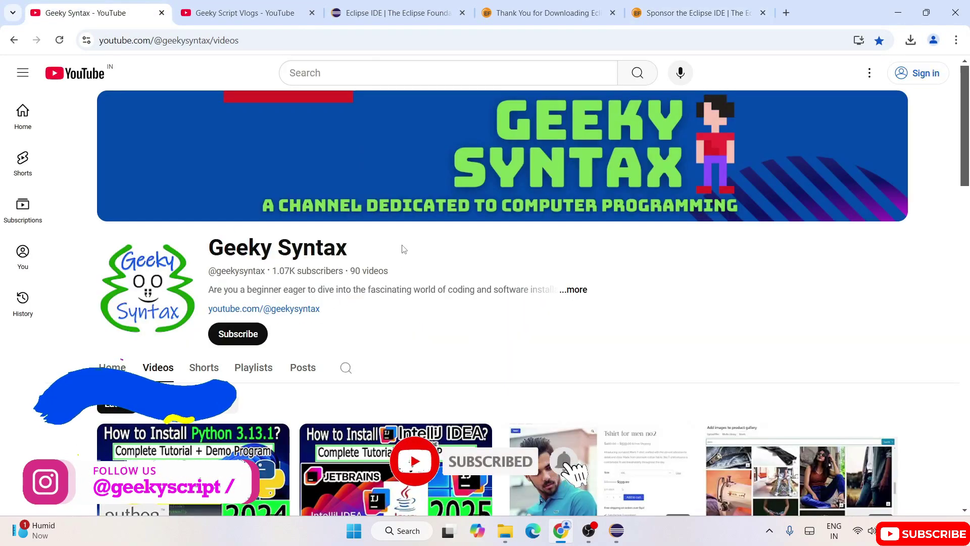
{"action": "scroll", "coordinate": [402, 250], "scroll_direction": "down", "scroll_amount": 1}
{"action": "scroll", "coordinate": [411, 247], "scroll_direction": "down", "scroll_amount": 1}
{"action": "scroll", "coordinate": [411, 247], "scroll_direction": "down", "scroll_amount": 2}
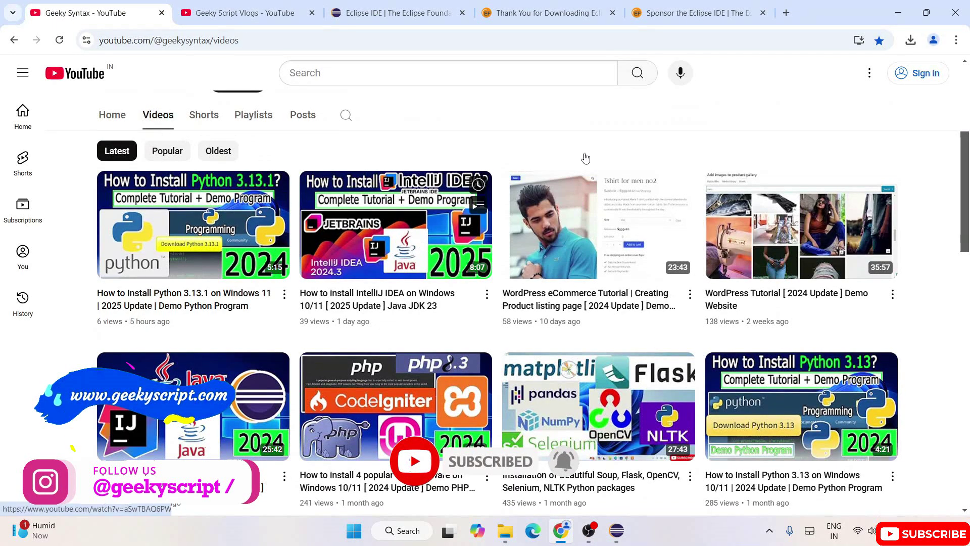
{"action": "scroll", "coordinate": [585, 158], "scroll_direction": "down", "scroll_amount": 2}
{"action": "scroll", "coordinate": [714, 205], "scroll_direction": "up", "scroll_amount": 1}
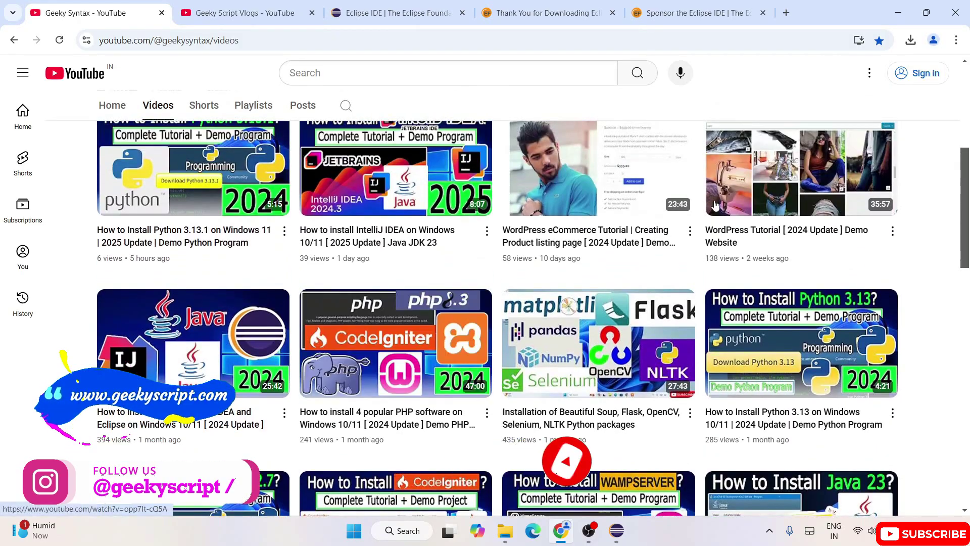
{"action": "scroll", "coordinate": [948, 228], "scroll_direction": "down", "scroll_amount": 2}
{"action": "scroll", "coordinate": [946, 236], "scroll_direction": "down", "scroll_amount": 2}
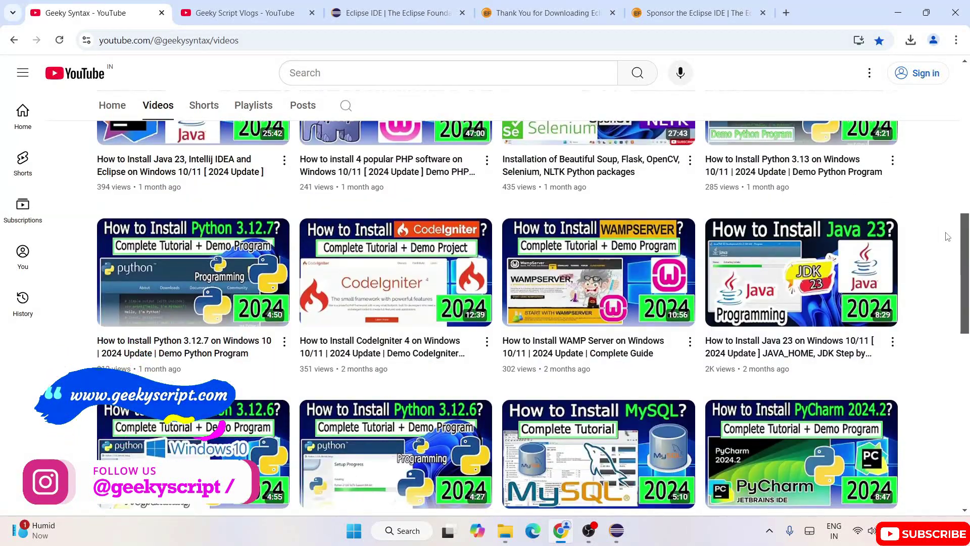
{"action": "scroll", "coordinate": [947, 236], "scroll_direction": "up", "scroll_amount": 3}
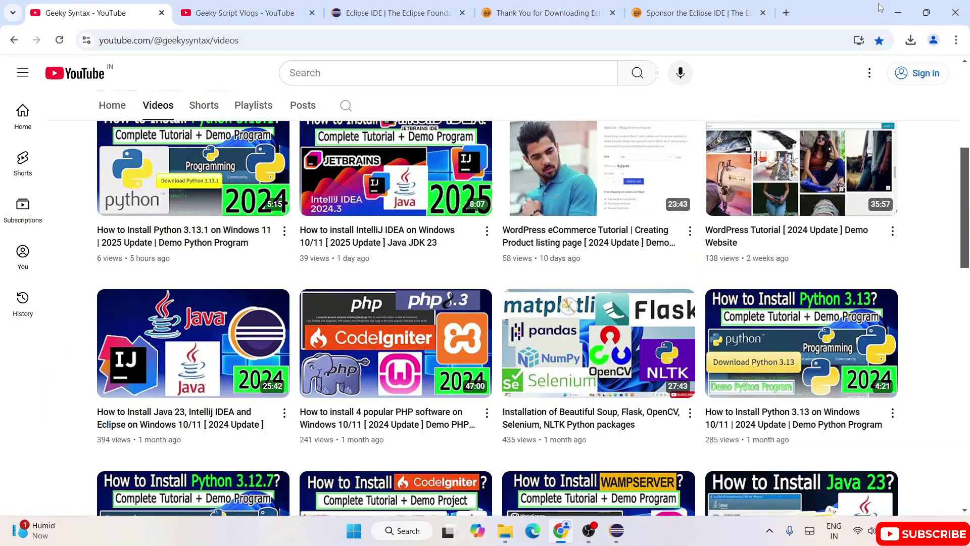
{"action": "left_click", "coordinate": [896, 12]}
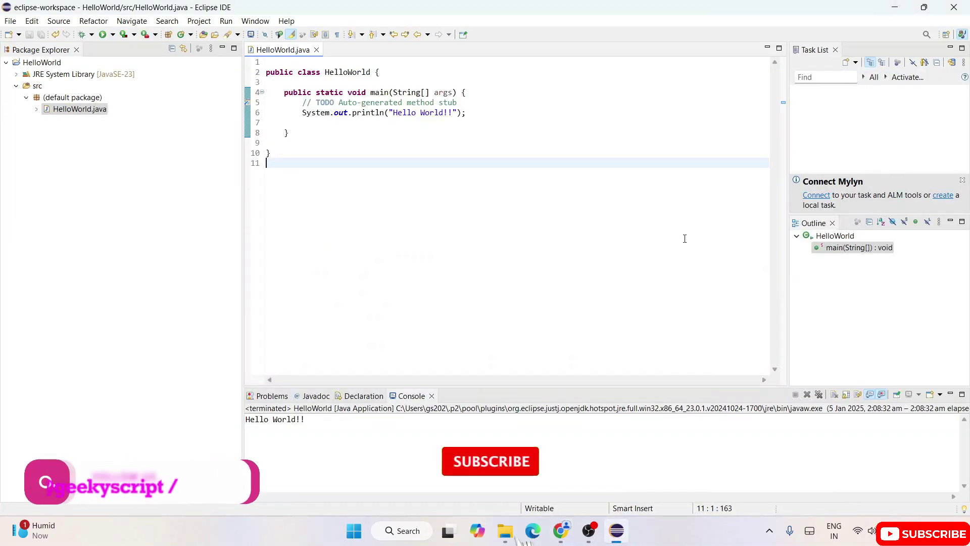